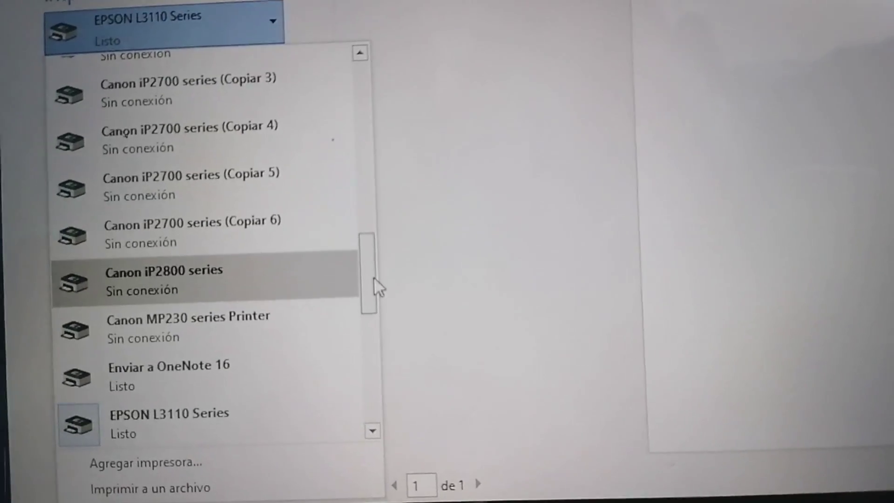
- Print the Word document on the EPSON L3110 Series, triggering the ink pad end-of-life warning
drag(373, 286, 377, 339)
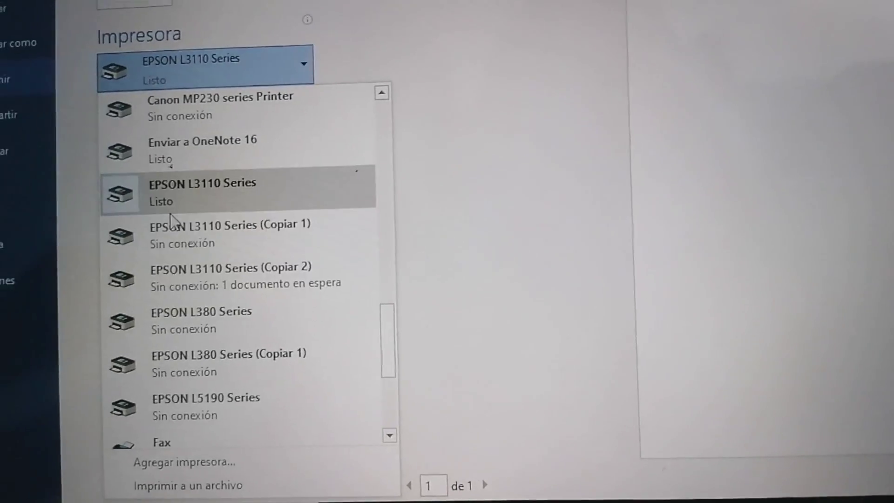
click(172, 196)
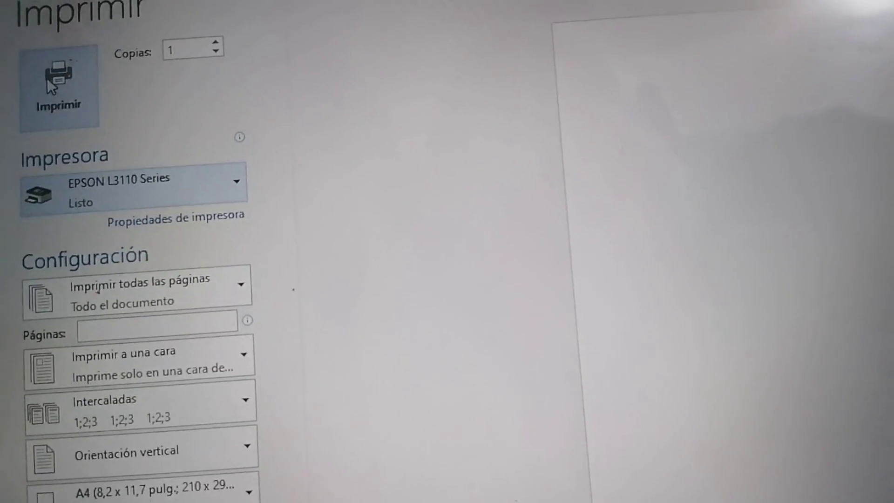
click(58, 70)
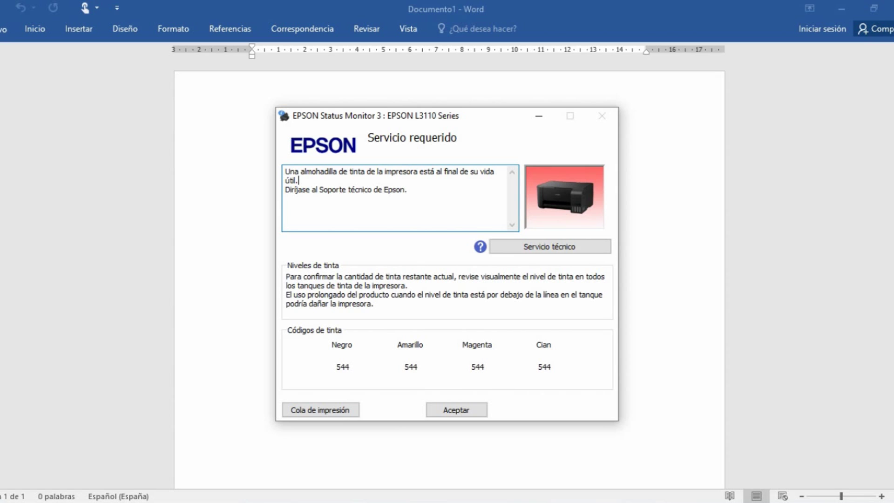
- Check that the EPSON L3110 print queue is empty, then dismiss the ink pad service-required warning
click(320, 410)
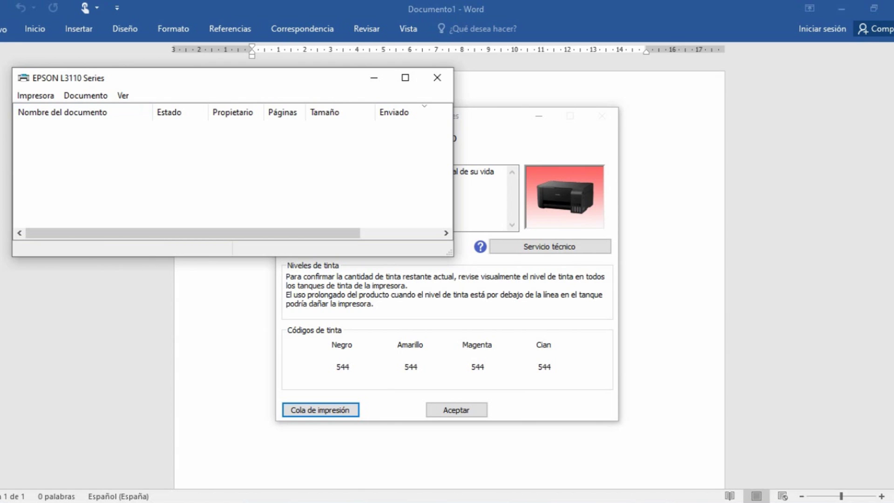
click(437, 77)
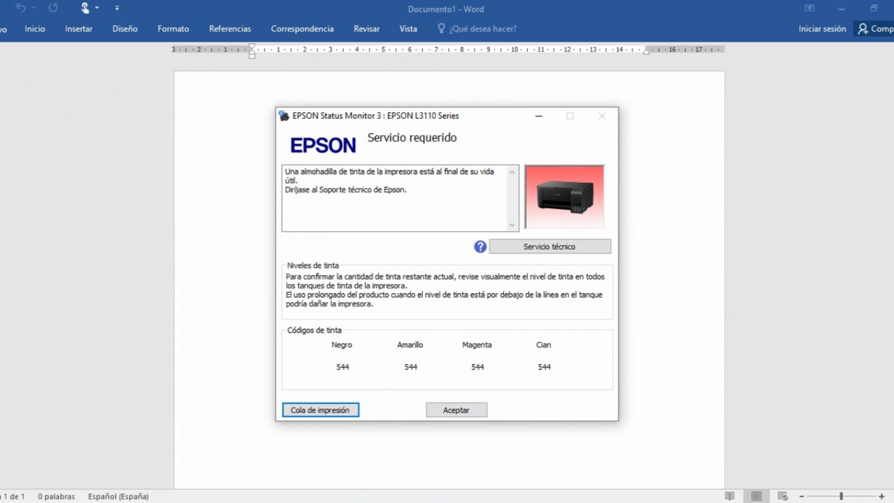
click(456, 409)
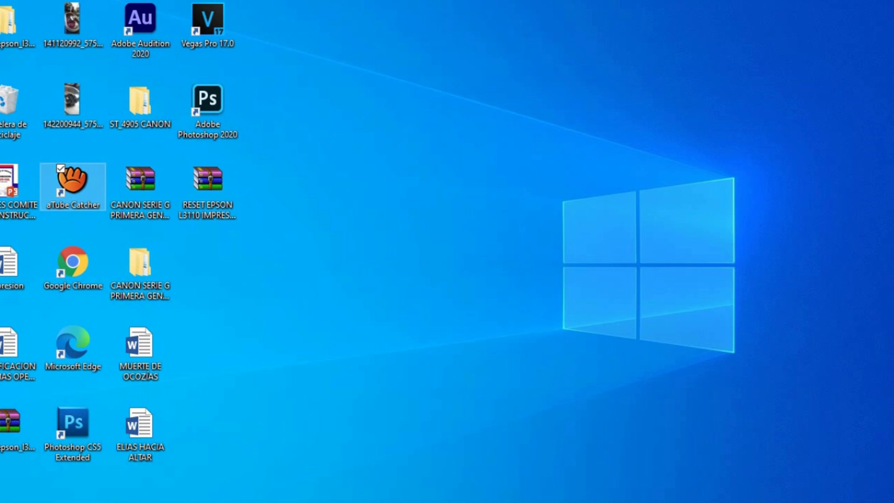
- Extract the RESET EPSON L3110 IMPRESORAS GT archive into a same-named folder
click(208, 186)
drag(208, 181, 342, 260)
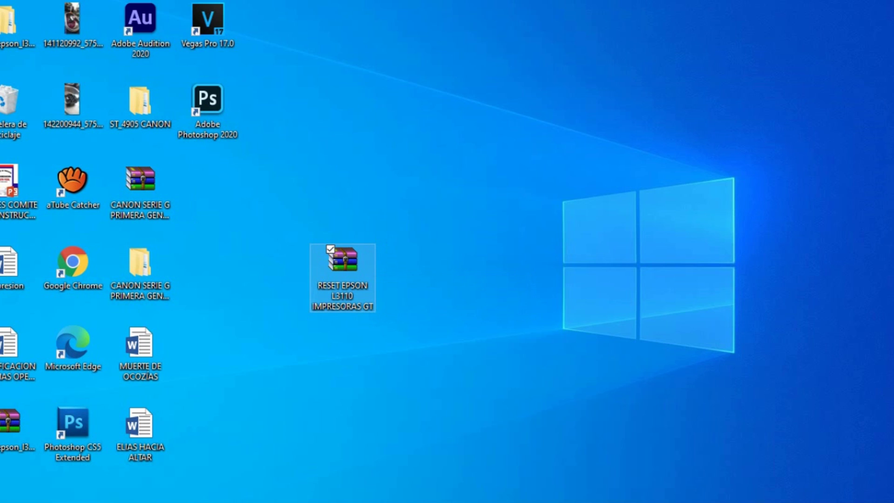
right_click(342, 277)
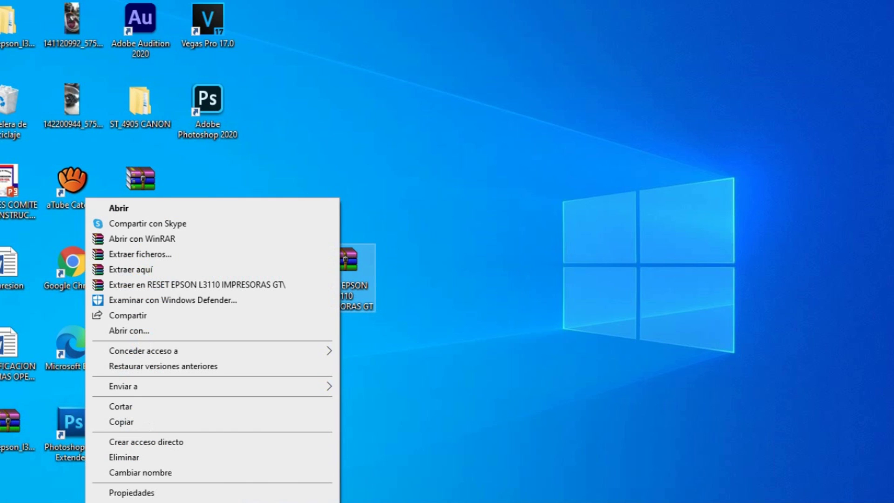
click(195, 284)
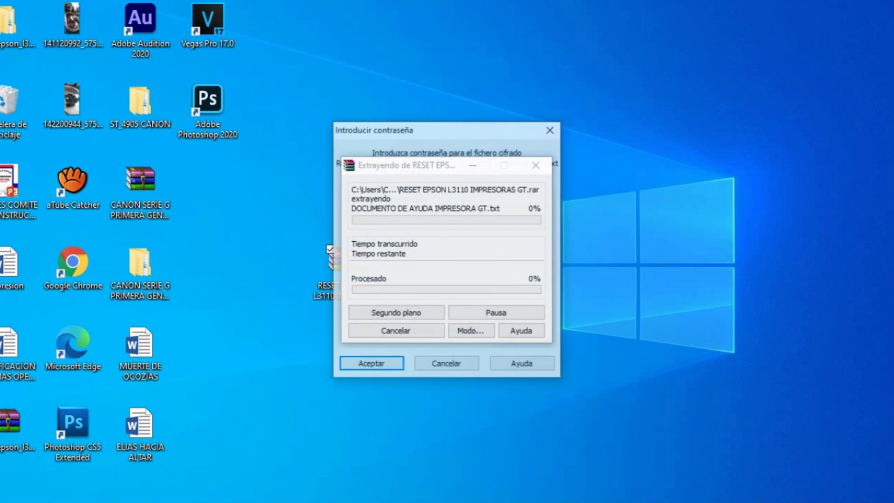
- Paste the archive password with its characters hidden, and switch off Caps Lock
click(349, 269)
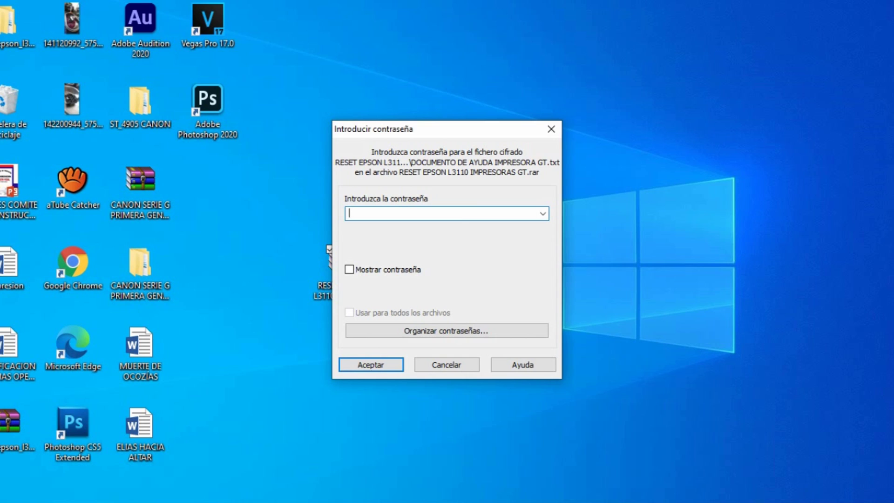
key(ctrl+v)
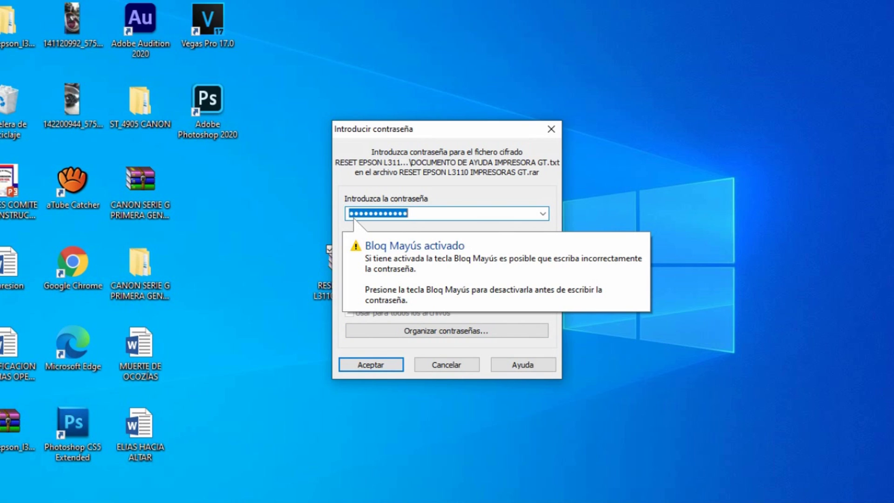
key(Caps_Lock)
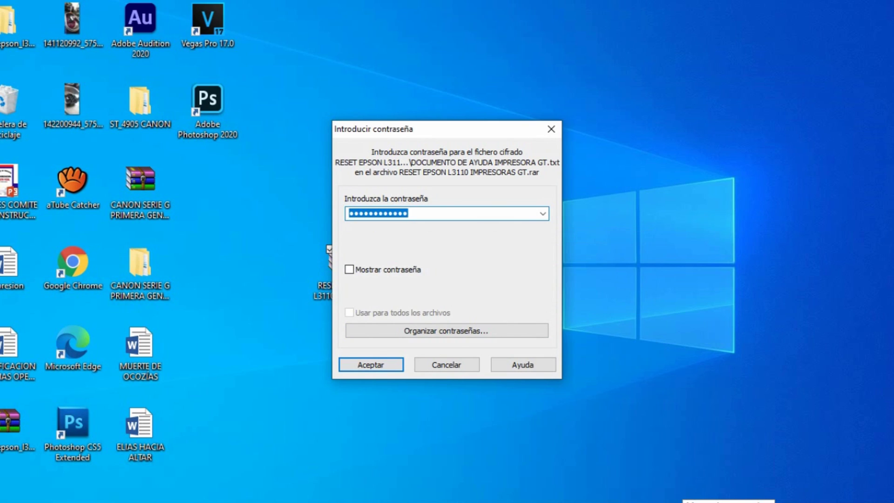
click(684, 502)
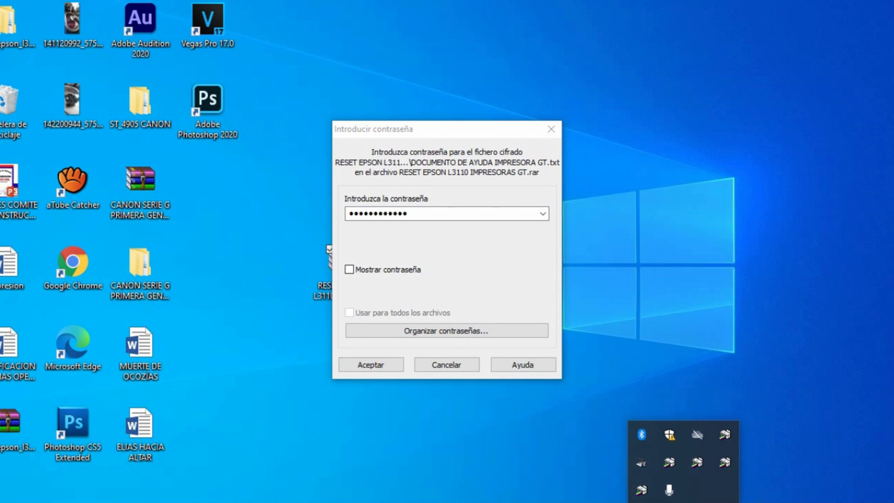
- Switch off real-time protection in Windows Security's virus and threat protection settings
click(670, 435)
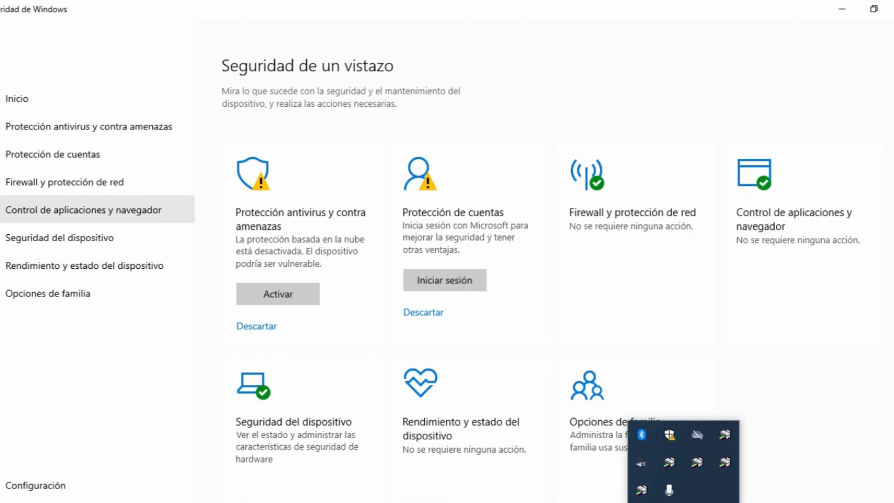
click(88, 126)
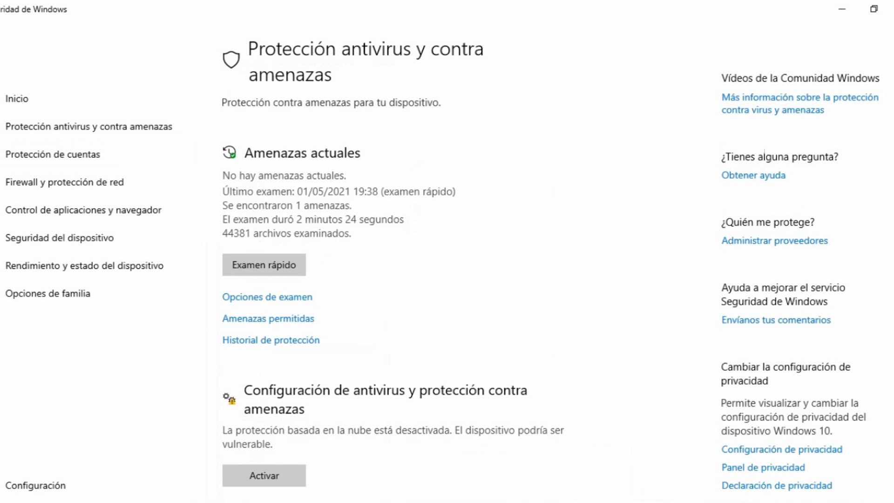
scroll(447, 280, down, 4)
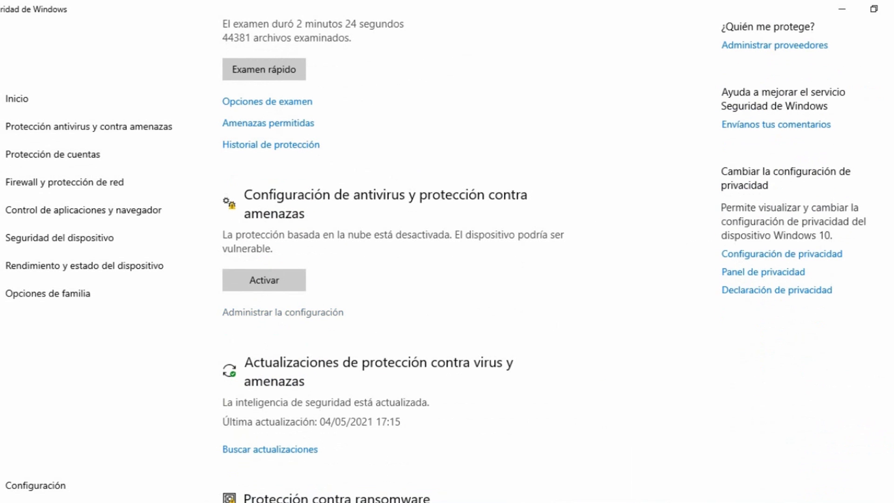
click(283, 312)
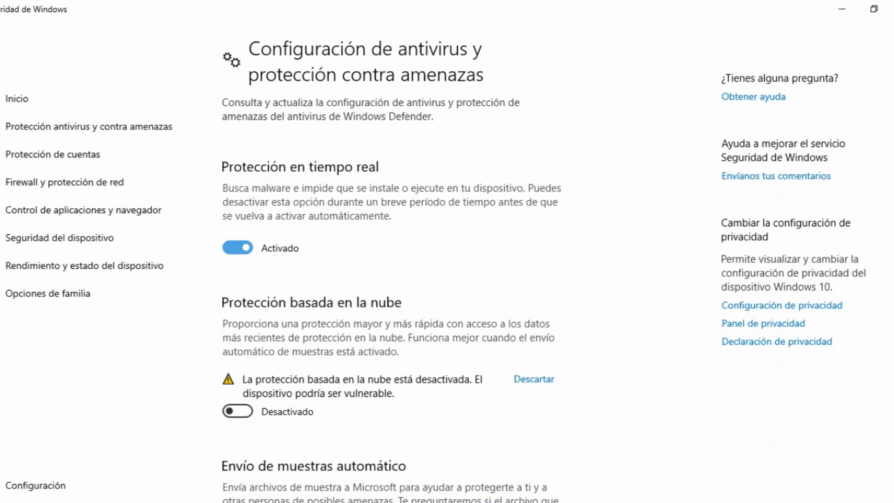
click(237, 247)
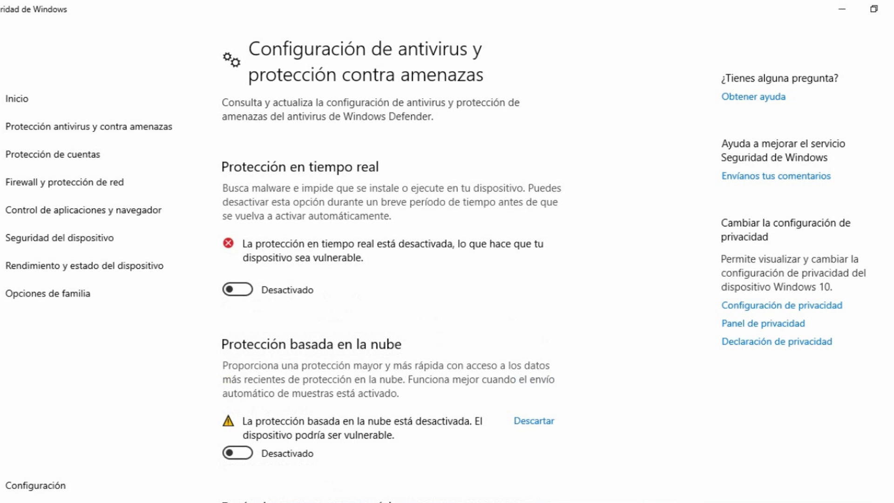
scroll(544, 261, down, 5)
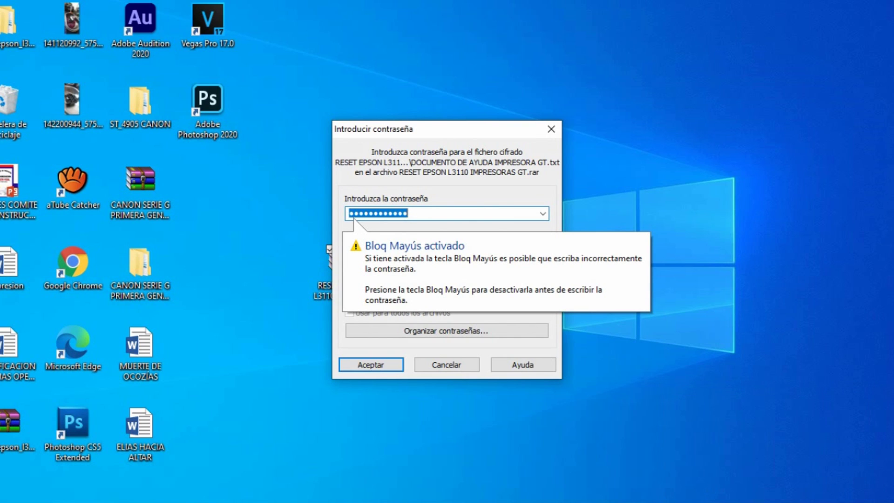
- Submit the archive password so WinRAR extracts the RESET EPSON L3110 folder beside the archive
key(Return)
drag(333, 263, 274, 265)
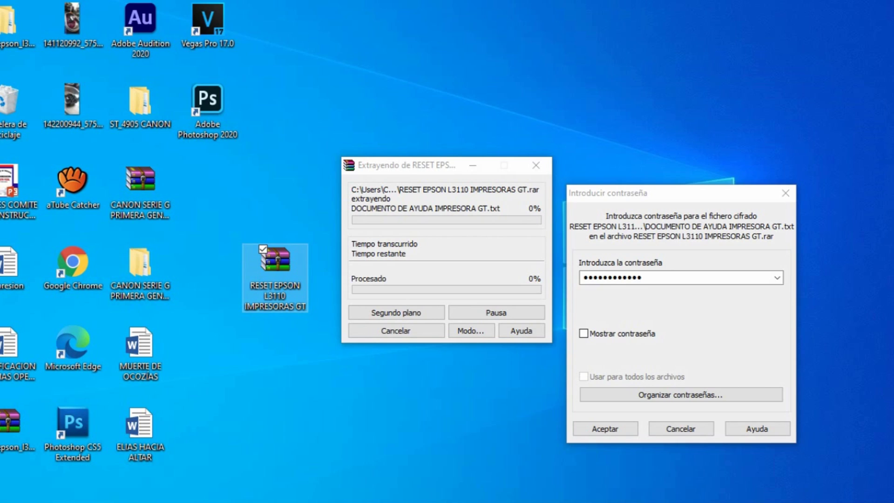
key(Return)
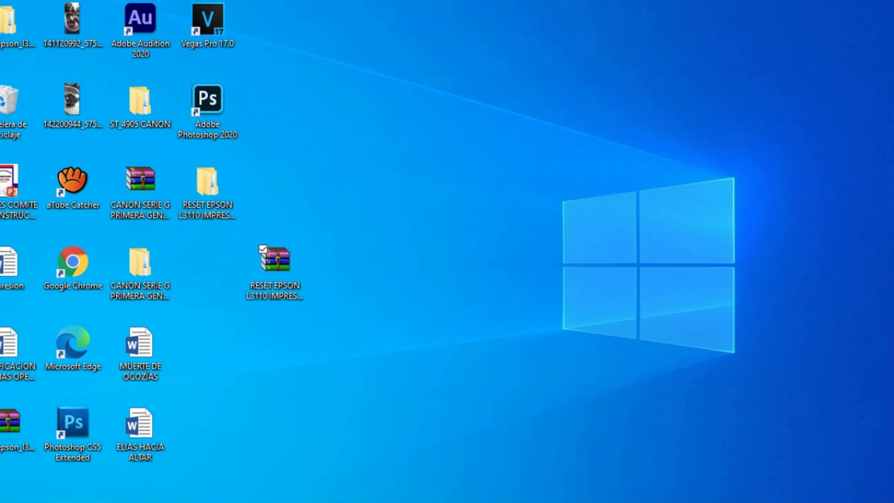
- Open the extracted RESET EPSON L3110 folder down to the Epson L3110 multi pc folder
drag(208, 183, 344, 260)
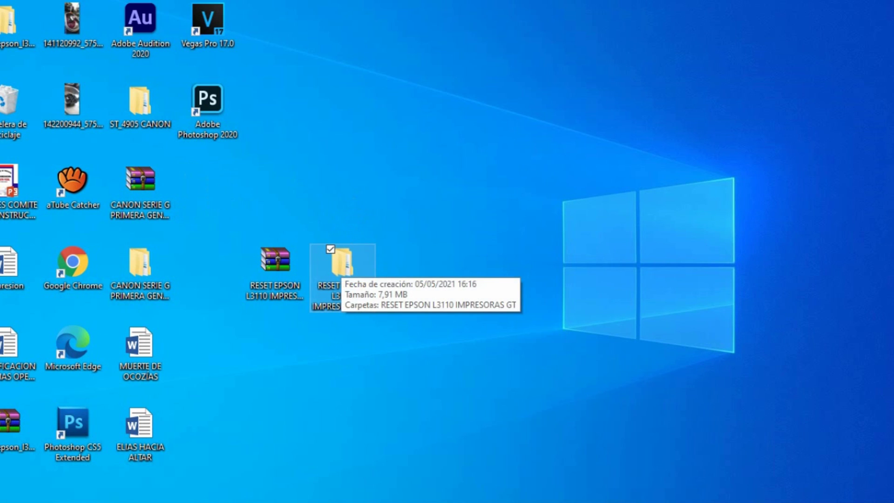
key(Return)
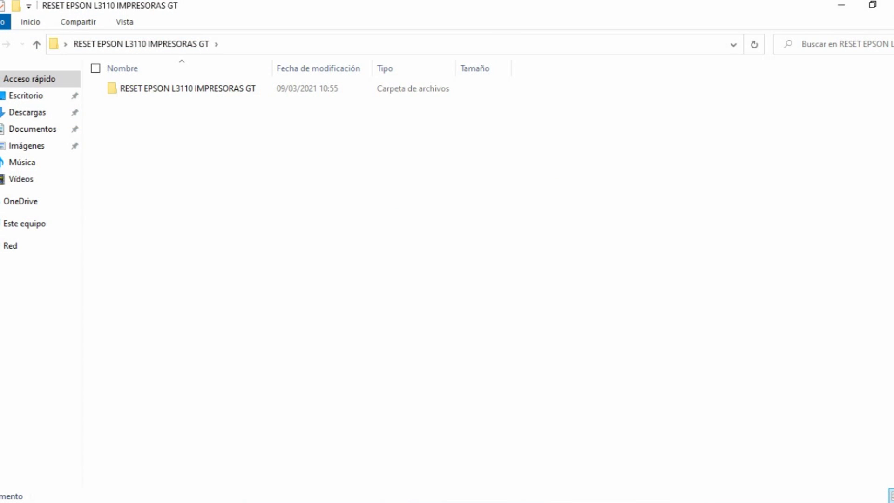
double_click(186, 88)
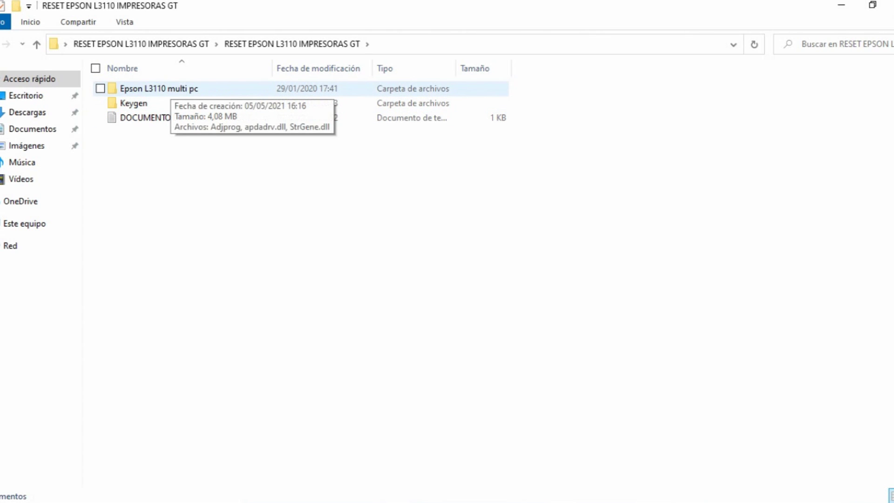
double_click(165, 89)
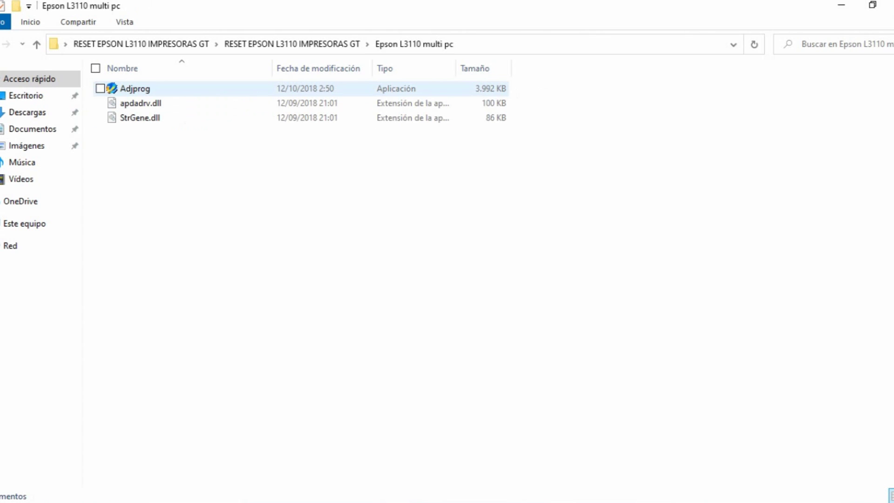
- Run Adjprog to copy the hardware ID, then dismiss its license-key warning
double_click(165, 89)
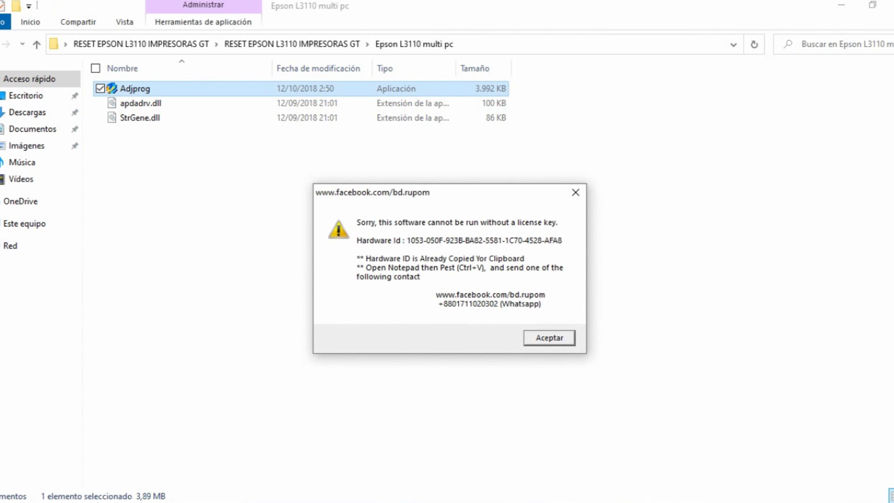
drag(466, 192, 560, 202)
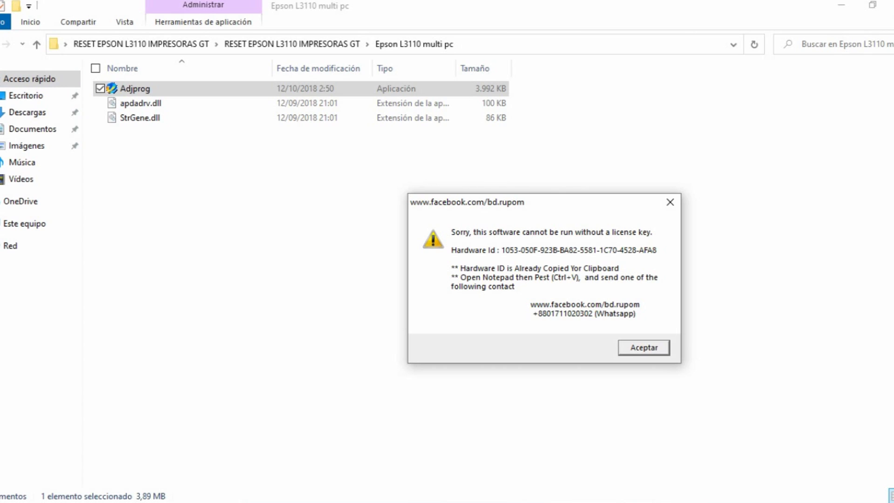
key(Return)
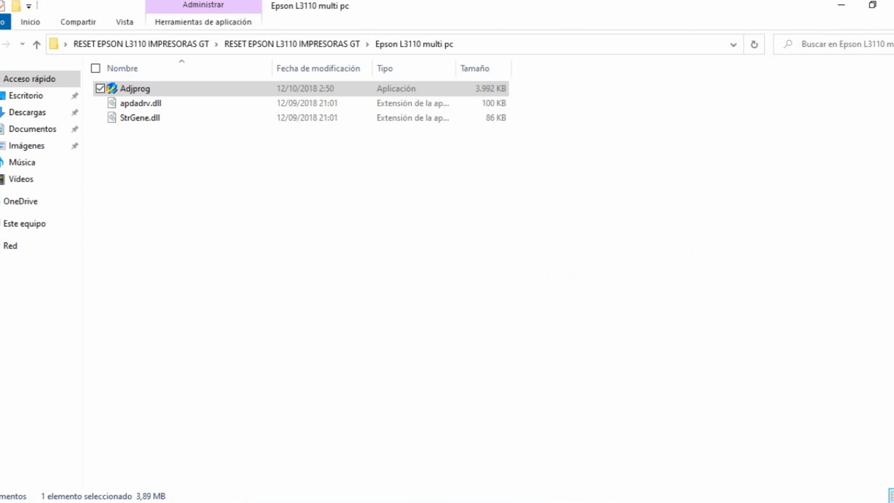
key(alt+Up)
- Paste the hardware ID after 'PEGA TU ID AQUI:' in DOCUMENTO DE AYUDA IMPRESORA GT, then dismiss the license warning
double_click(140, 117)
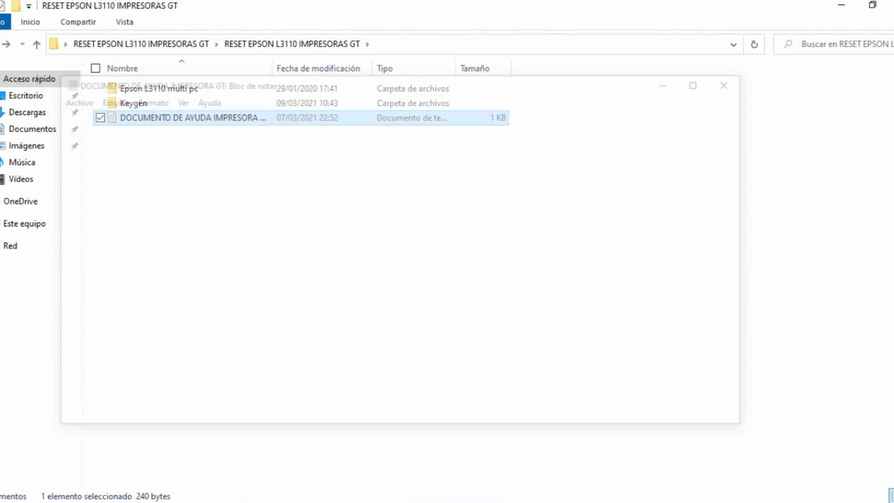
drag(418, 81, 516, 94)
click(239, 188)
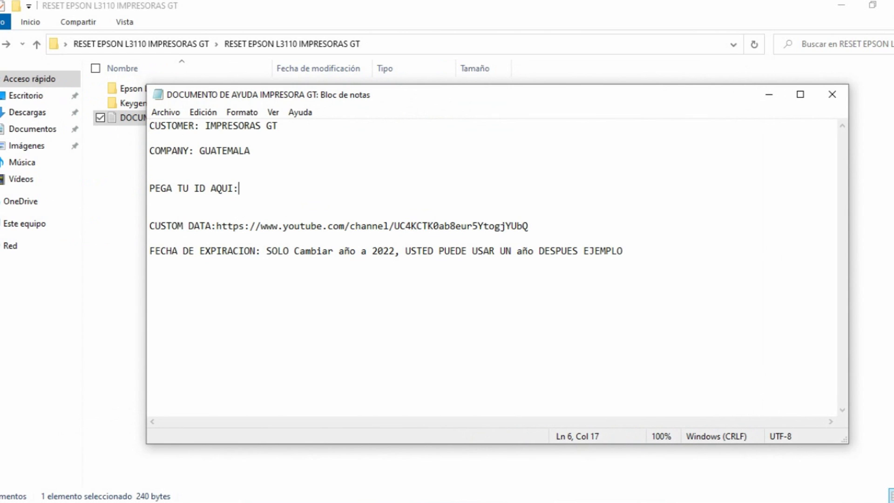
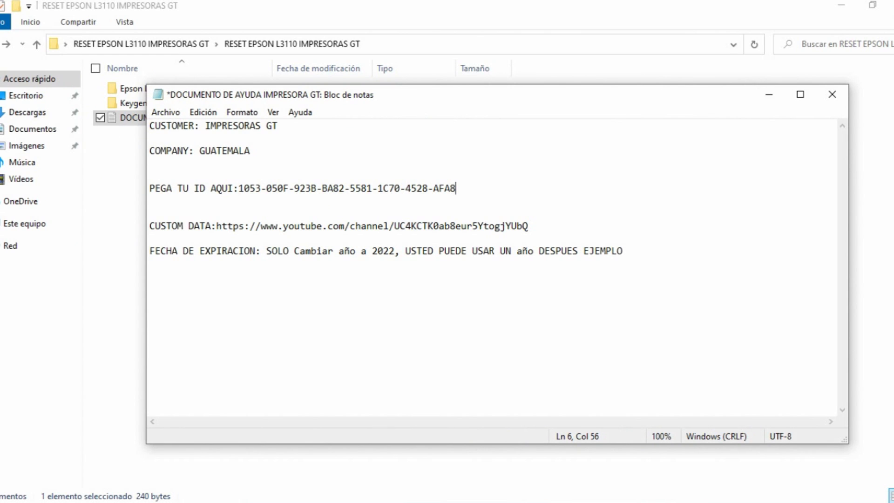
drag(456, 188, 239, 188)
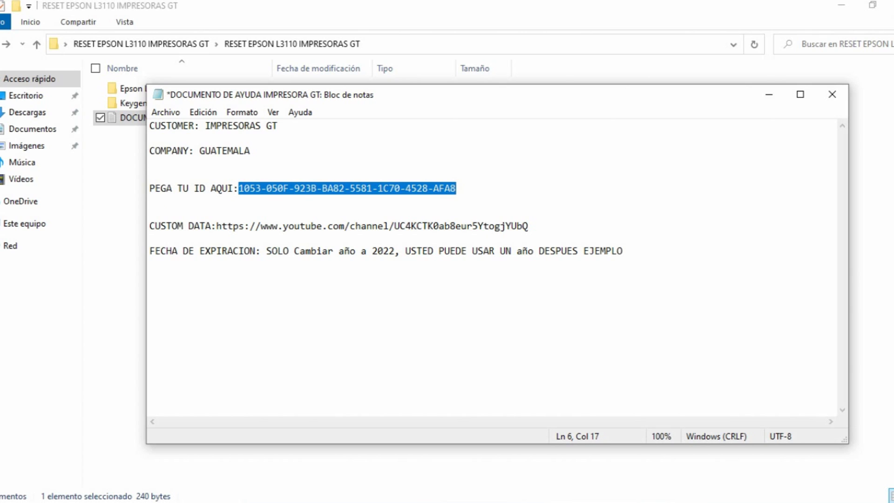
click(266, 188)
drag(239, 188, 149, 201)
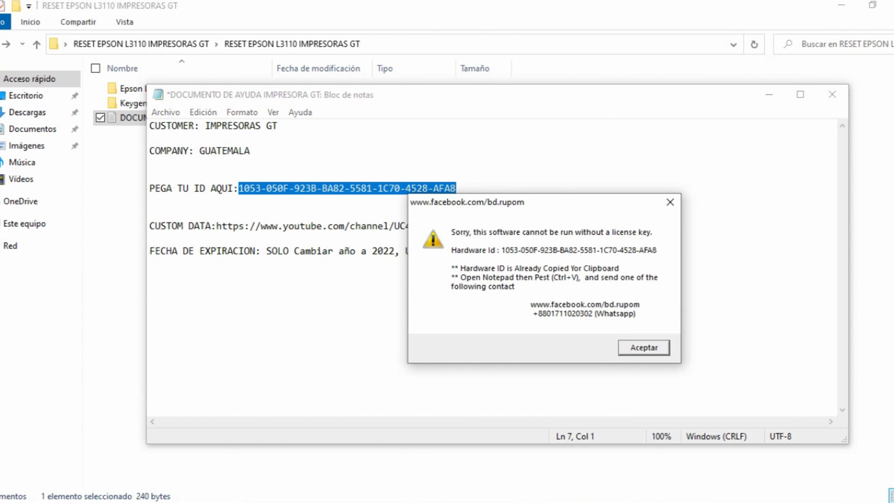
key(Return)
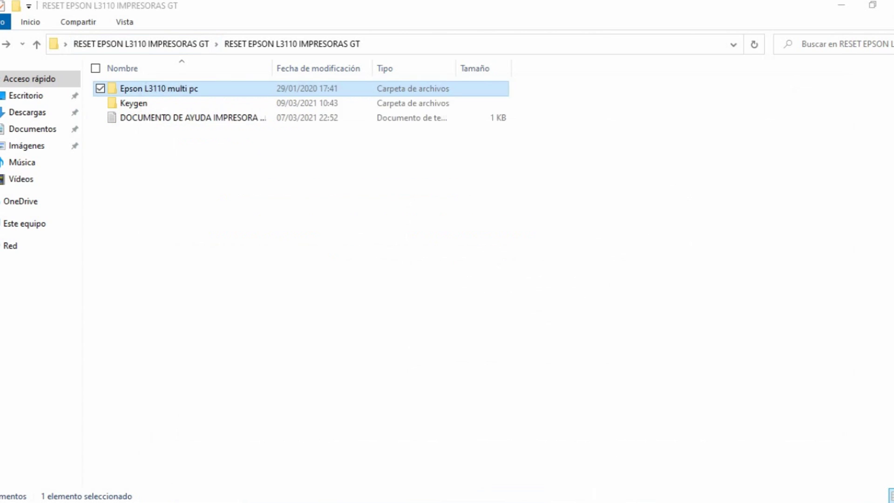
key(Return)
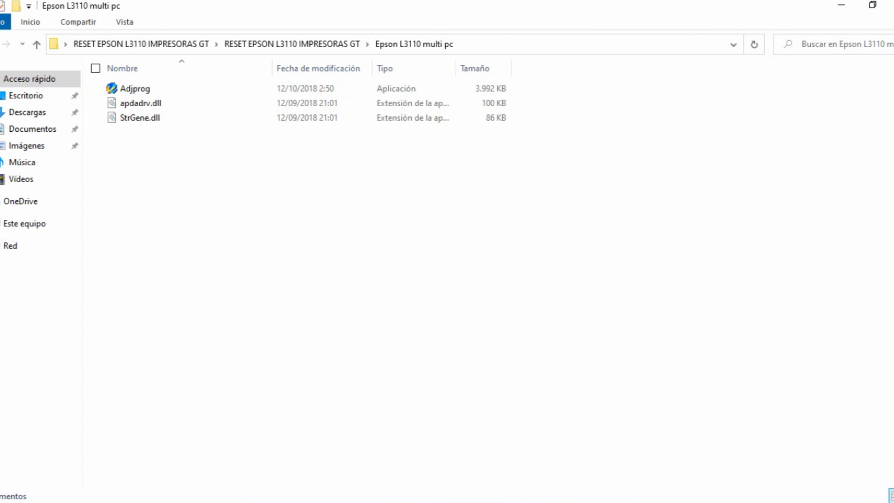
- Launch WLGen_Epson L3110 from the Keygen folder and begin a new license in License Manager
key(alt+Left)
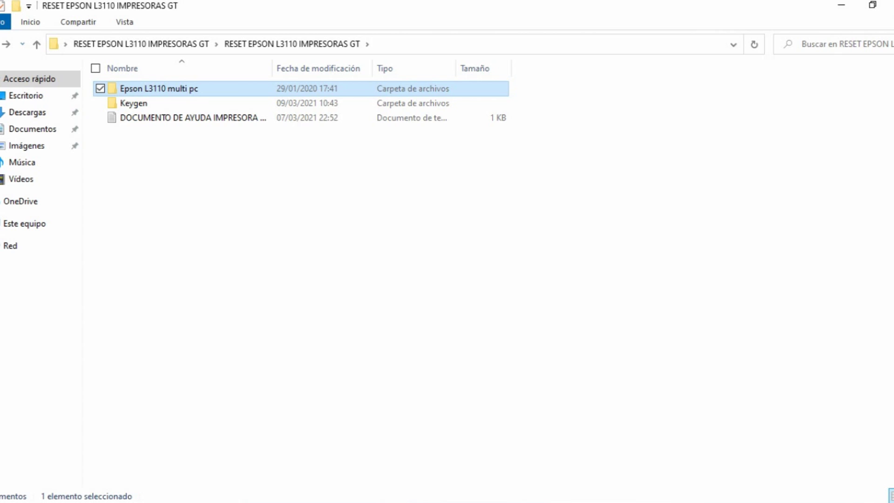
double_click(135, 103)
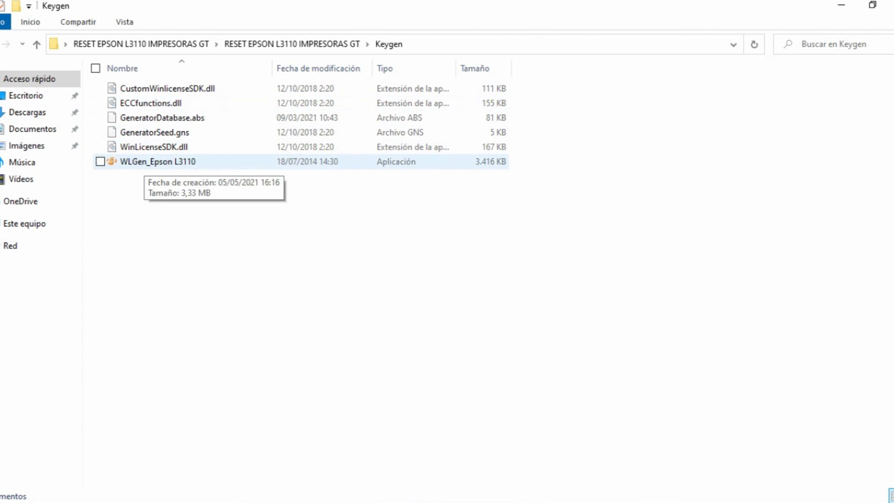
click(154, 162)
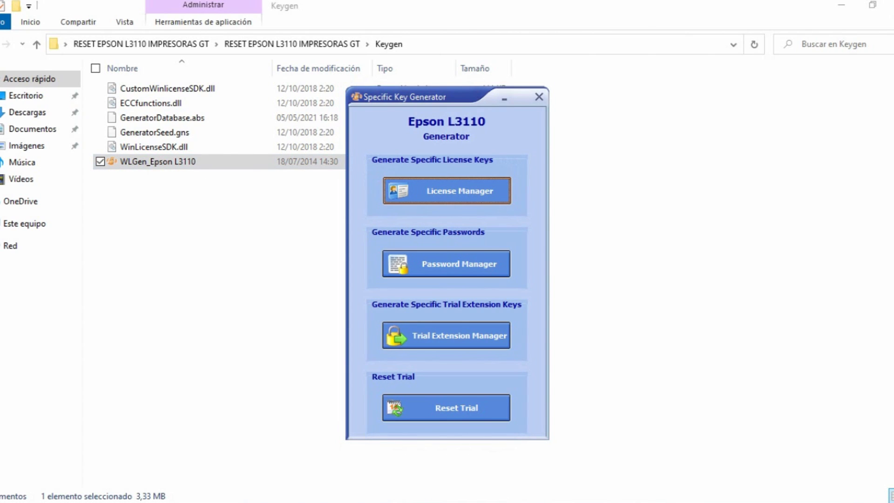
click(447, 190)
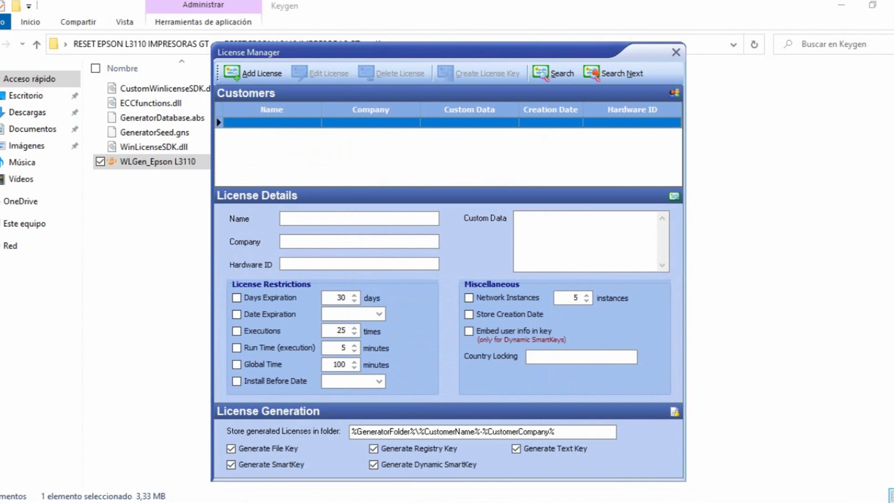
click(255, 73)
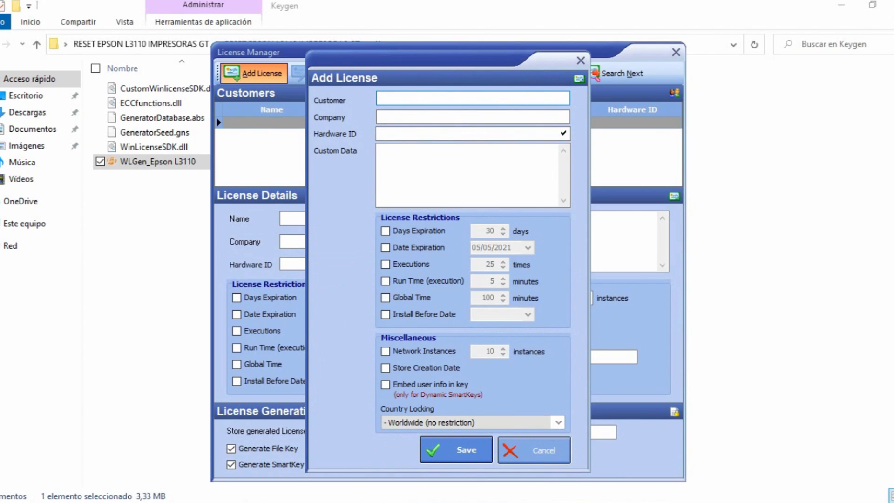
- Copy IMPRESORAS GT from the help document into the license's Customer field
key(alt+Tab)
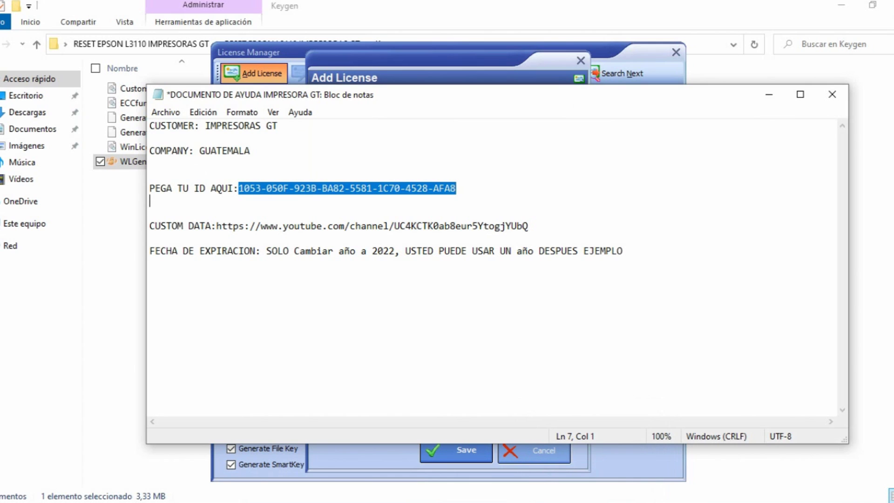
drag(466, 95, 476, 241)
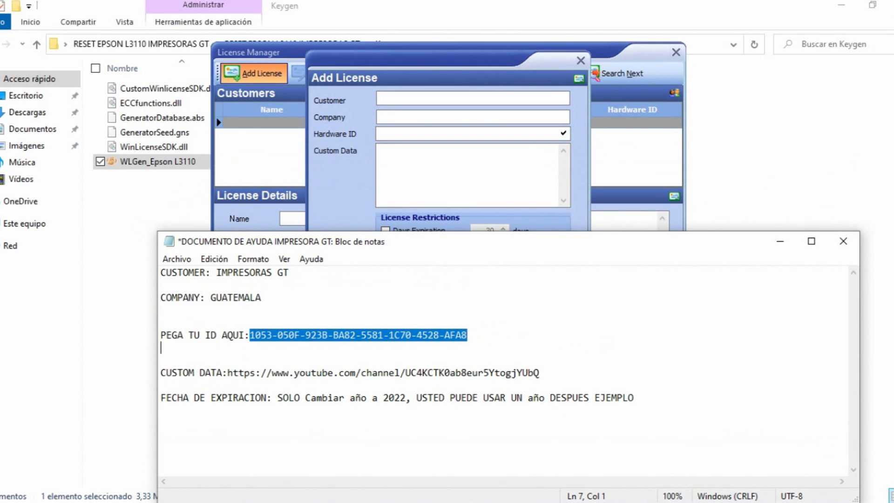
click(217, 273)
drag(216, 273, 289, 273)
key(ctrl+c)
click(473, 98)
key(ctrl+v)
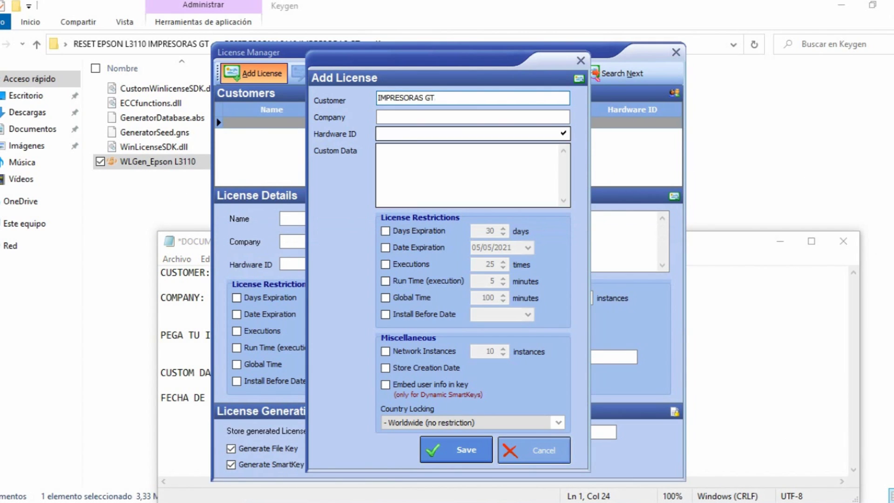
- Copy GUATEMALA from the help document into the Company field
key(alt+Tab)
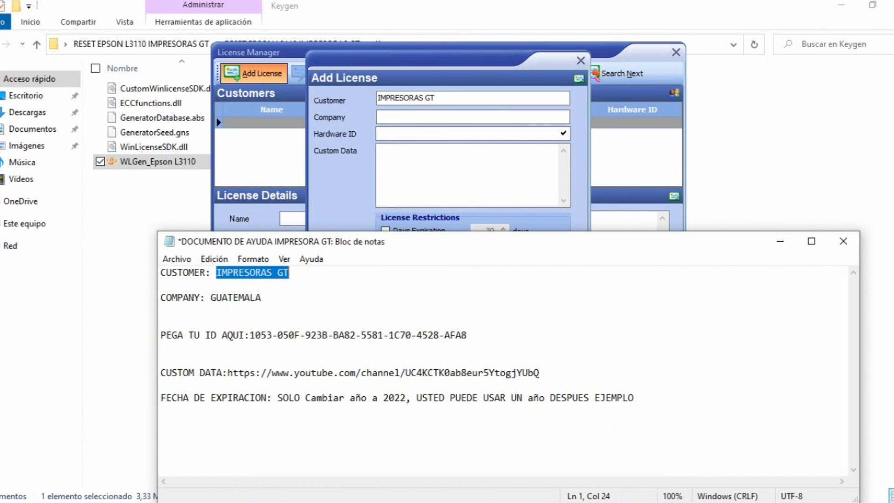
double_click(236, 297)
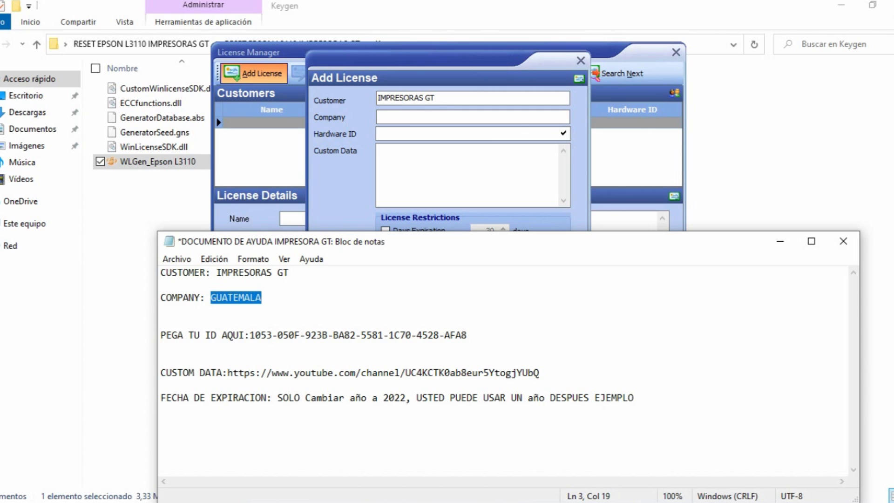
key(alt+Tab)
key(Tab)
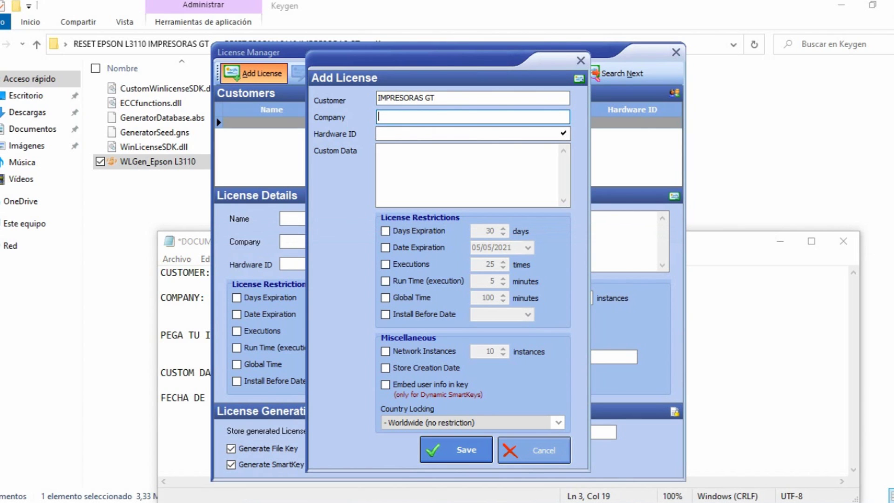
key(ctrl+v)
key(Tab)
- Paste the printer's hardware ID into the Hardware ID field and copy the CUSTOM DATA web address
key(alt+Tab)
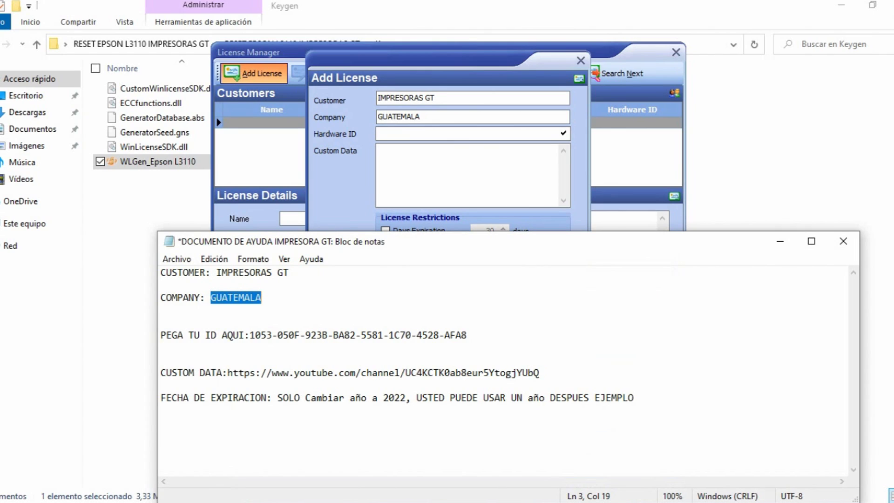
drag(249, 335, 467, 335)
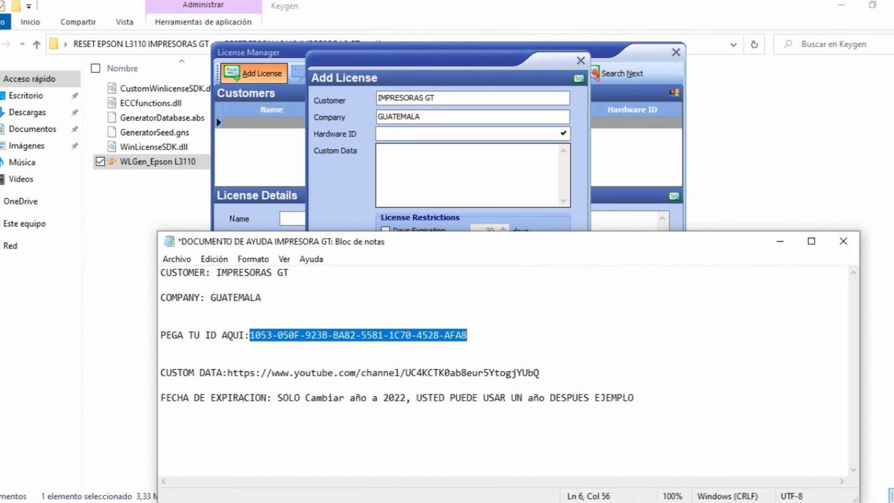
key(alt+Tab)
key(ctrl+v)
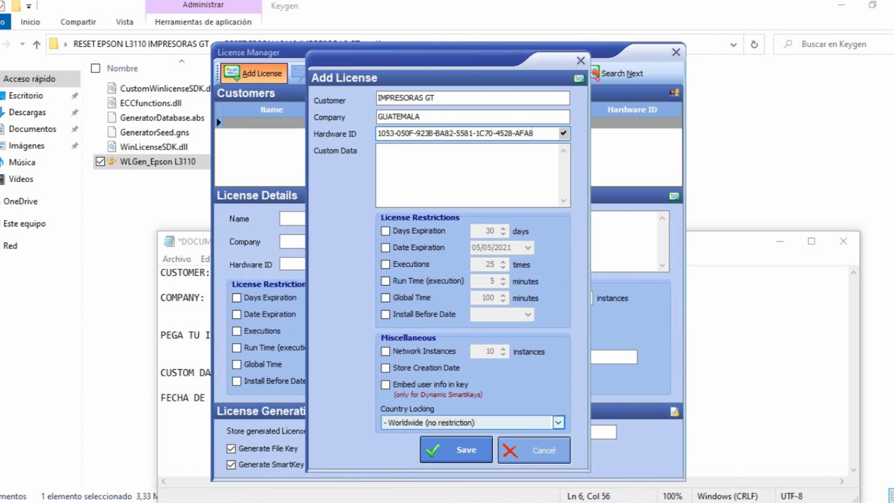
key(alt+Tab)
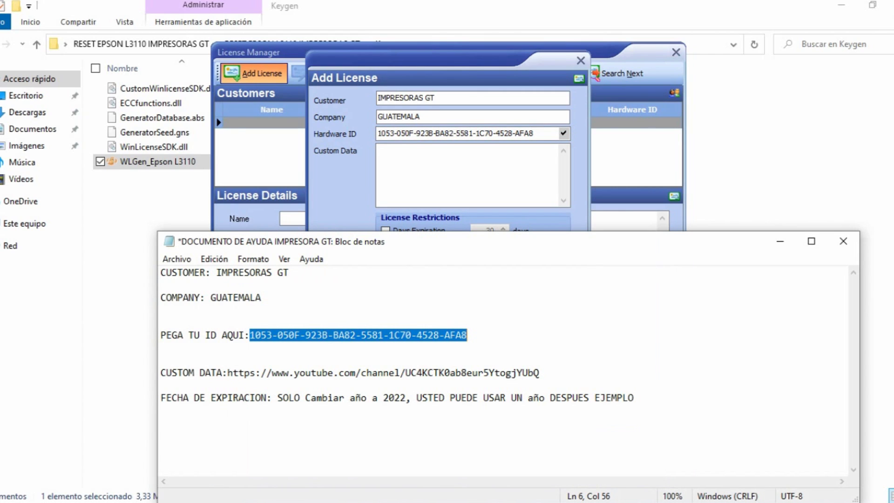
drag(227, 372, 160, 397)
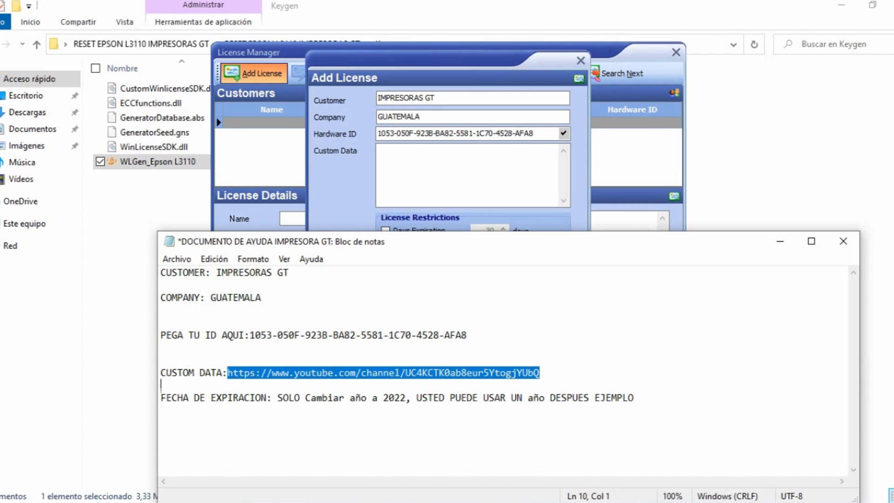
key(alt+Tab)
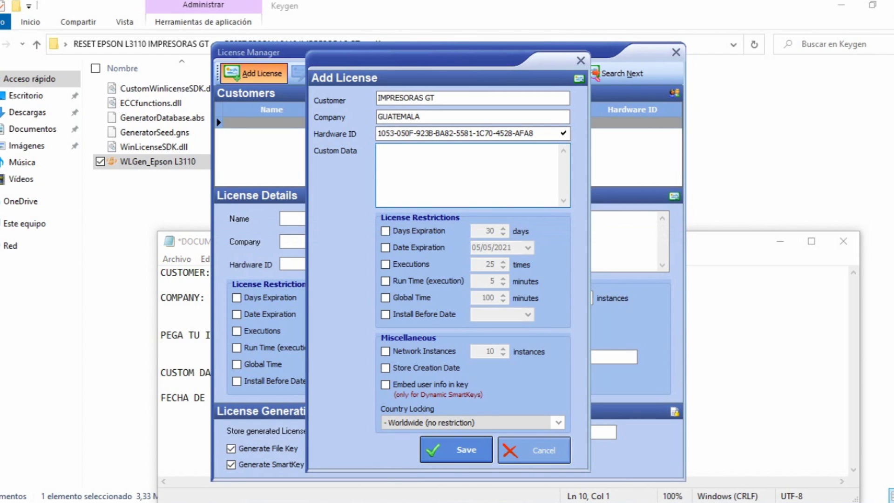
- Paste the YouTube link as custom data, set expiration to 05/05/2025, and save the license
key(ctrl+v)
click(385, 247)
key(Tab)
click(511, 248)
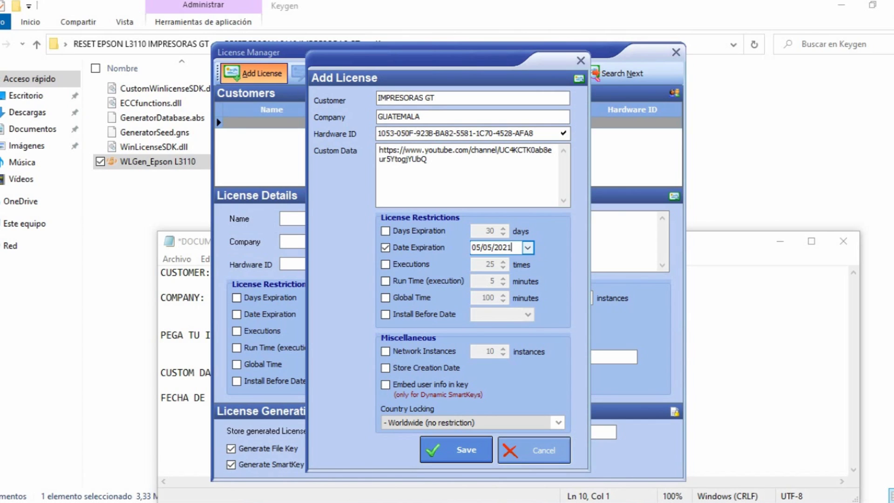
key(BackSpace)
key(BackSpace)
text(25)
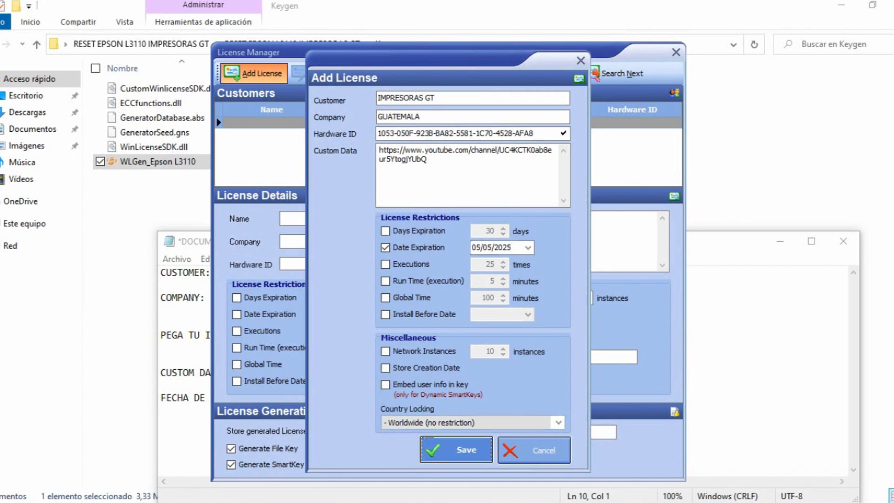
click(456, 449)
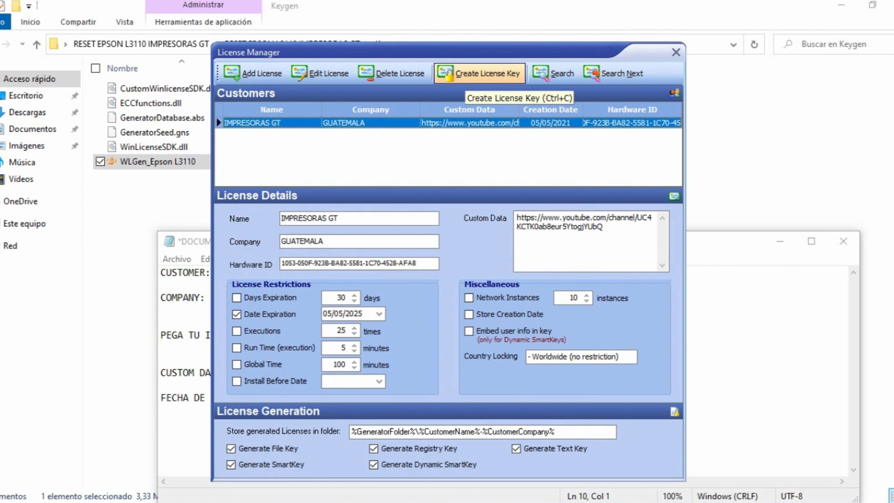
- Create the IMPRESORAS GT license key files, dismiss the confirmation, and close License Manager
click(480, 74)
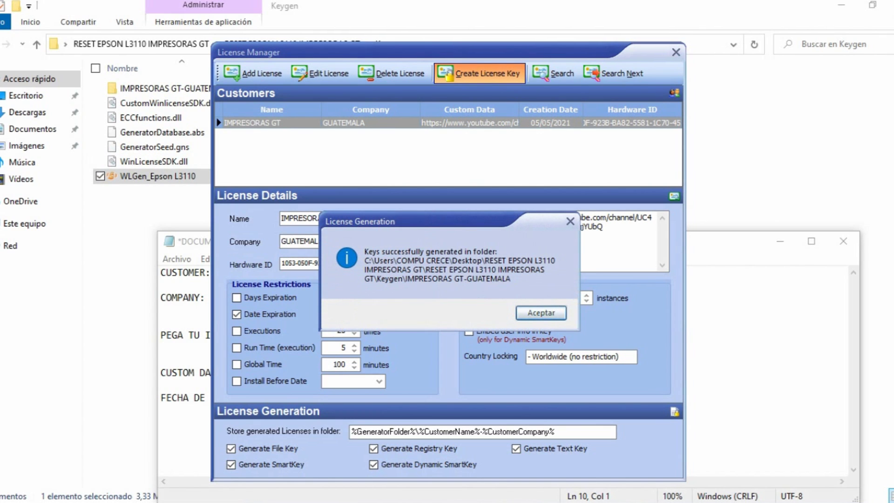
key(Return)
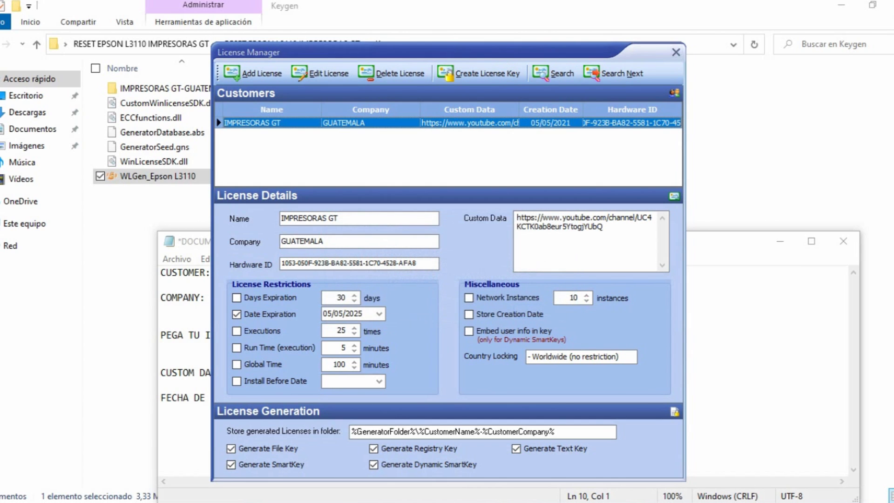
click(676, 52)
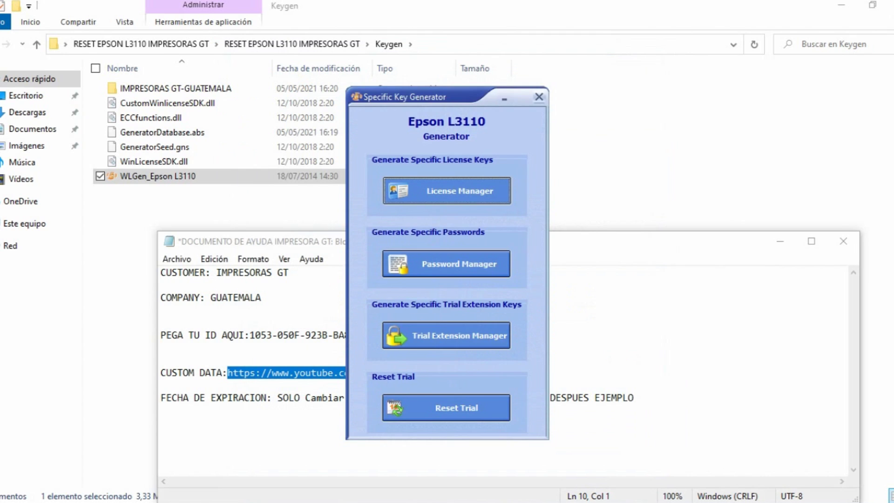
- Close the Key Generator and the Notepad help notes
click(538, 96)
click(843, 241)
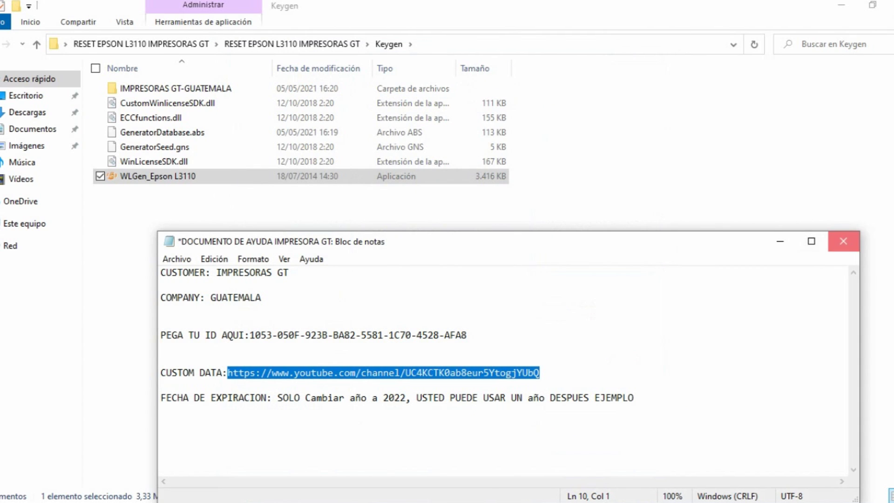
key(Return)
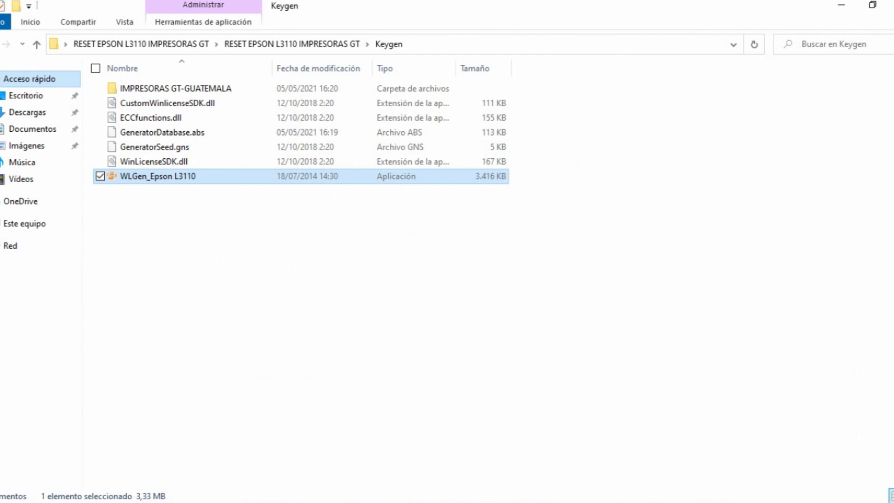
- Open Keygen > IMPRESORAS GT-GUATEMALA and select the five generated key files
key(BackSpace)
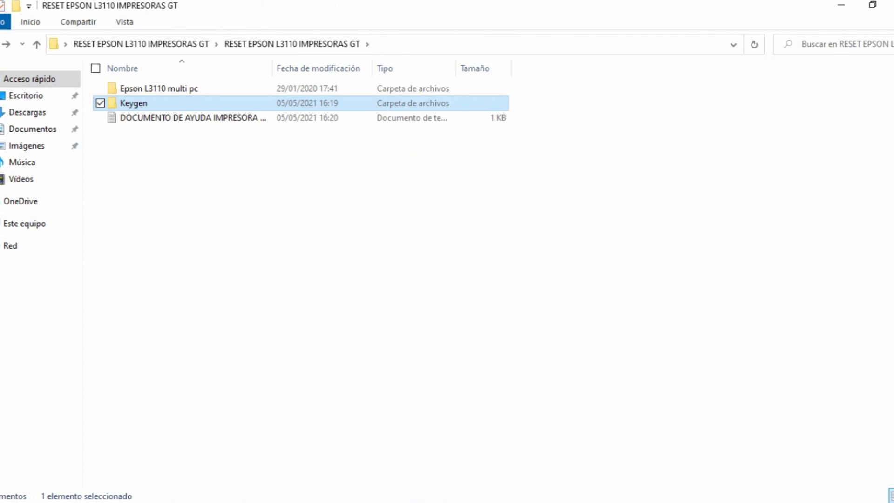
key(Return)
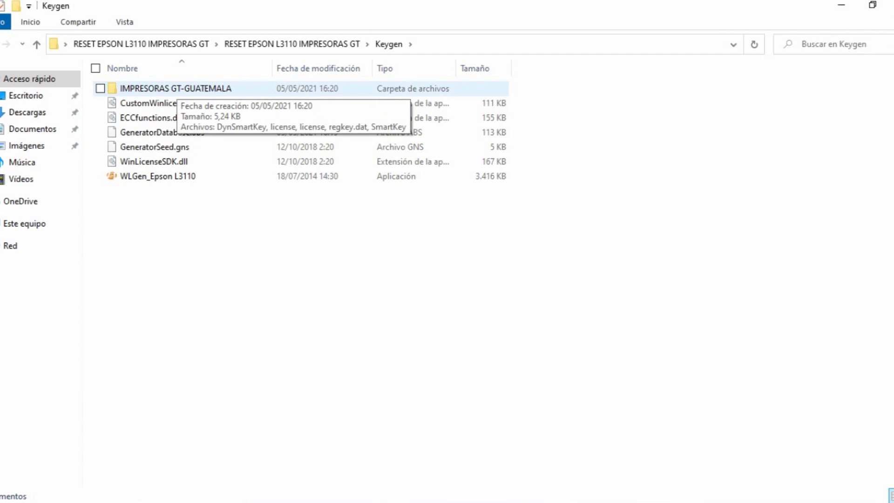
double_click(177, 89)
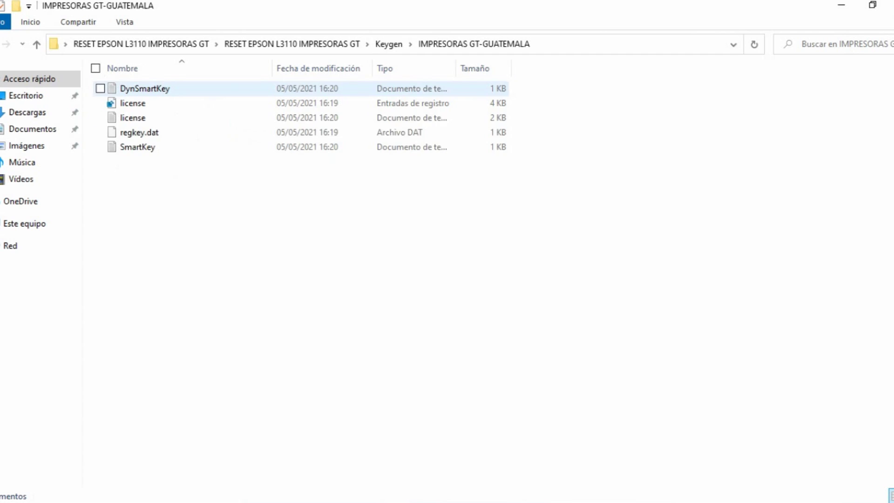
drag(163, 200, 135, 87)
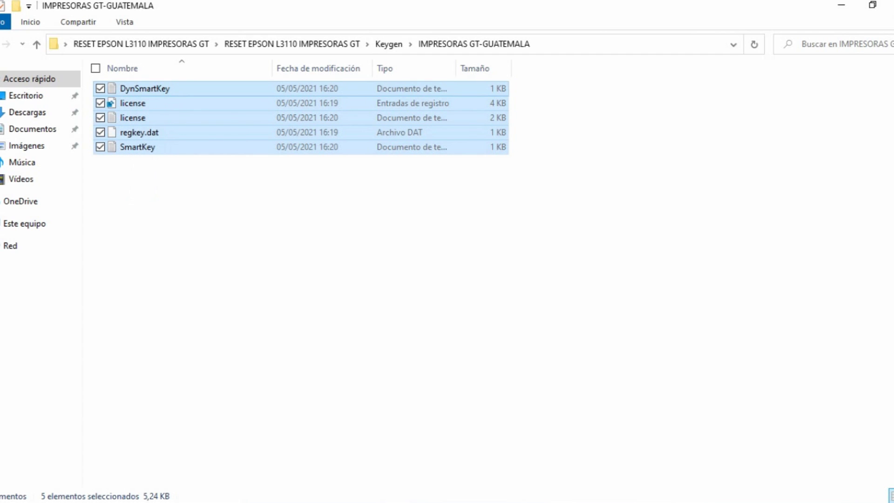
key(alt+Left)
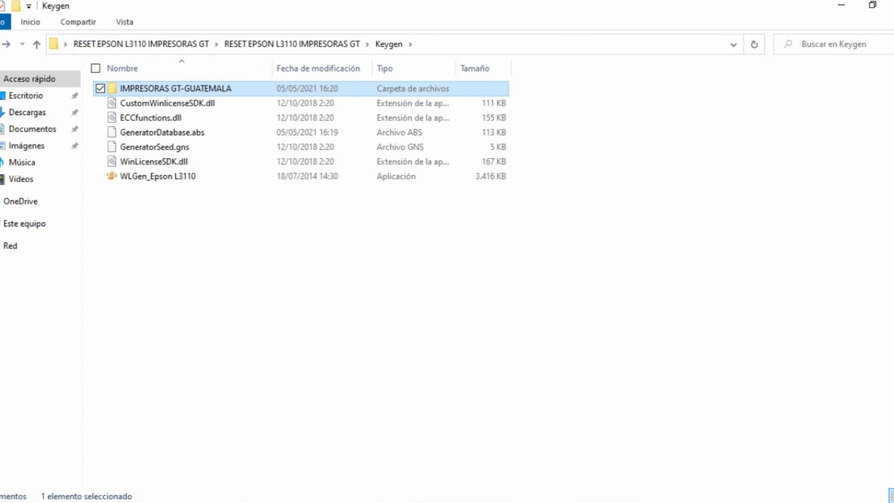
key(Return)
drag(153, 214, 116, 77)
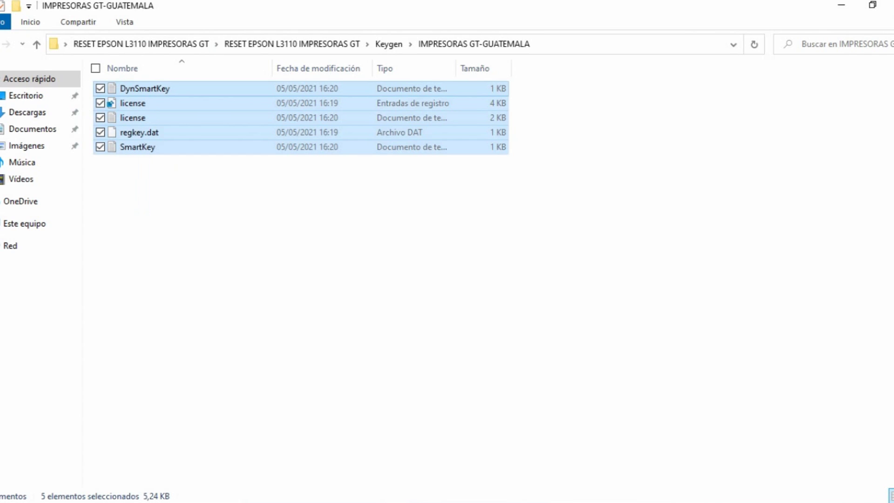
- Paste the five key files into Epson L3110 multi pc and launch Adjprog from there
key(alt+Left)
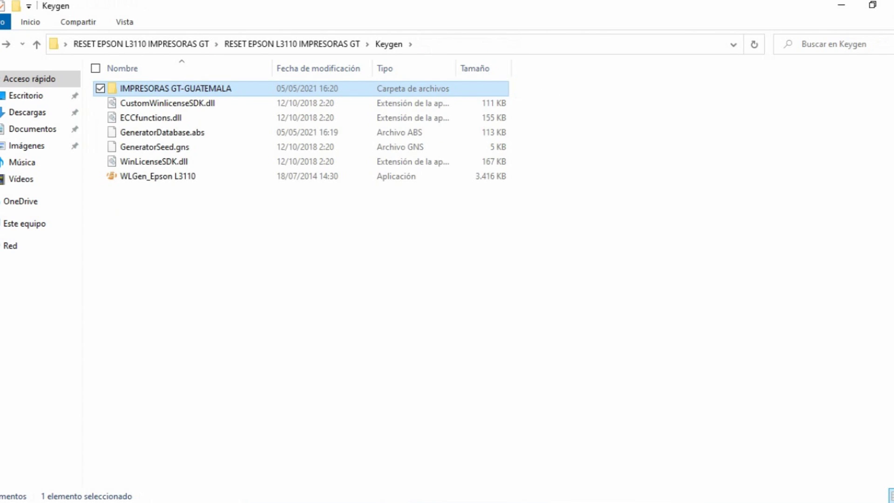
key(alt+Left)
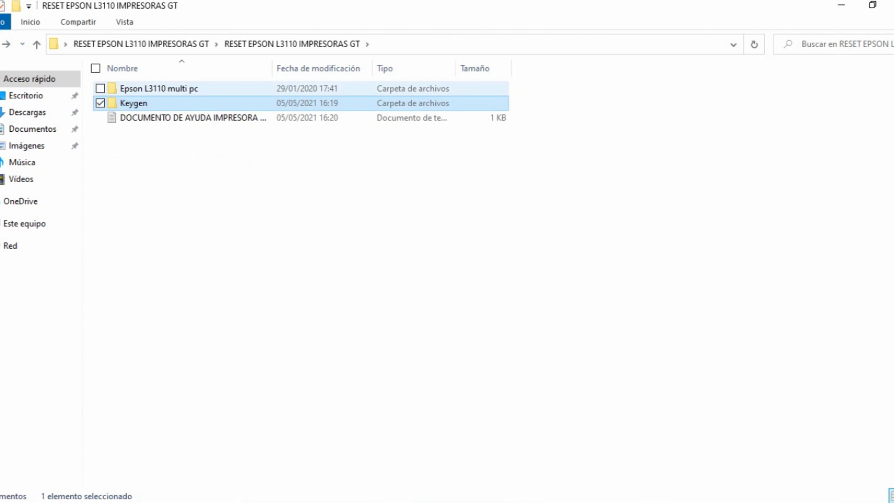
double_click(158, 89)
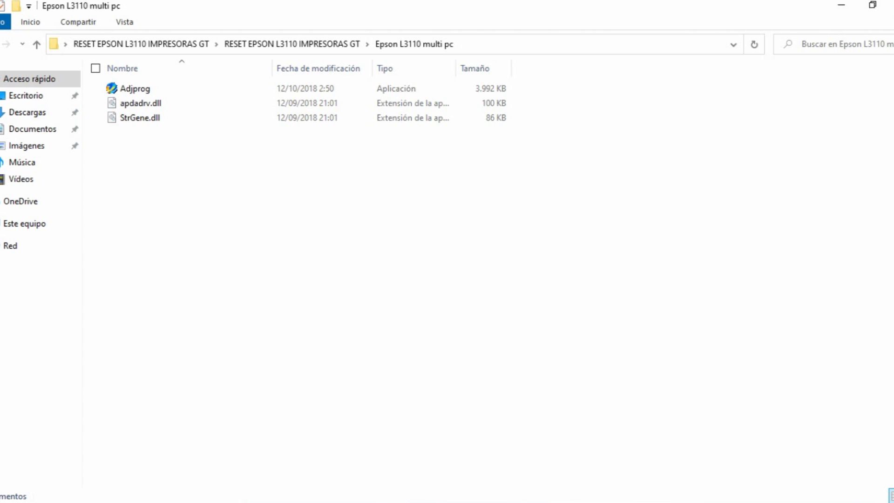
key(ctrl+v)
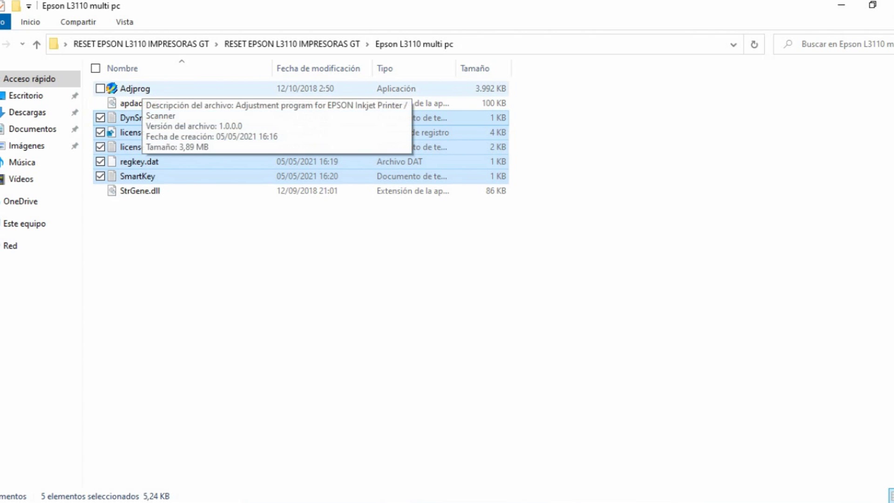
double_click(134, 88)
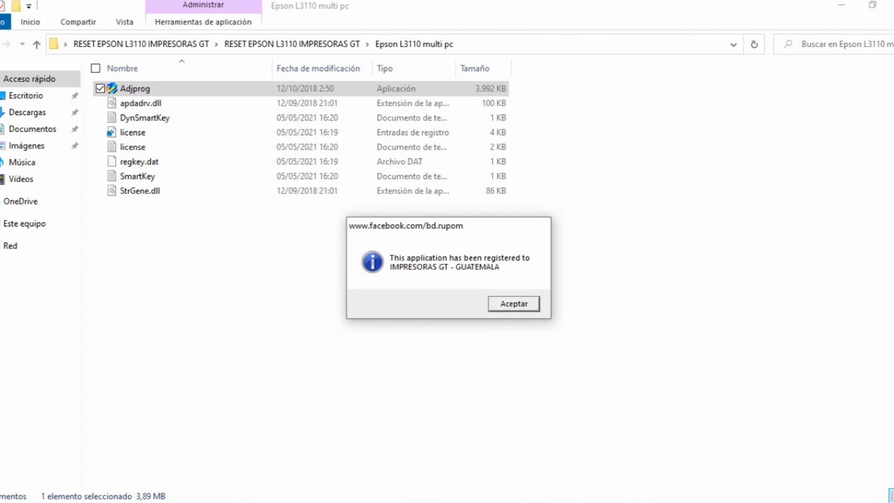
- Accept the 'application is registered' notice to reach the EPSON Adjustment Program window
key(Return)
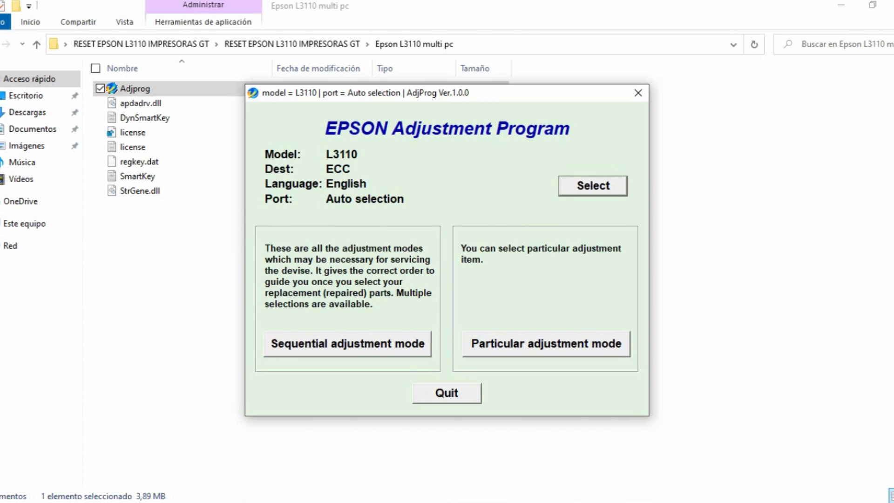
- Change the port from Auto selection to USB011 (L3110 Series) and confirm the settings
key(Return)
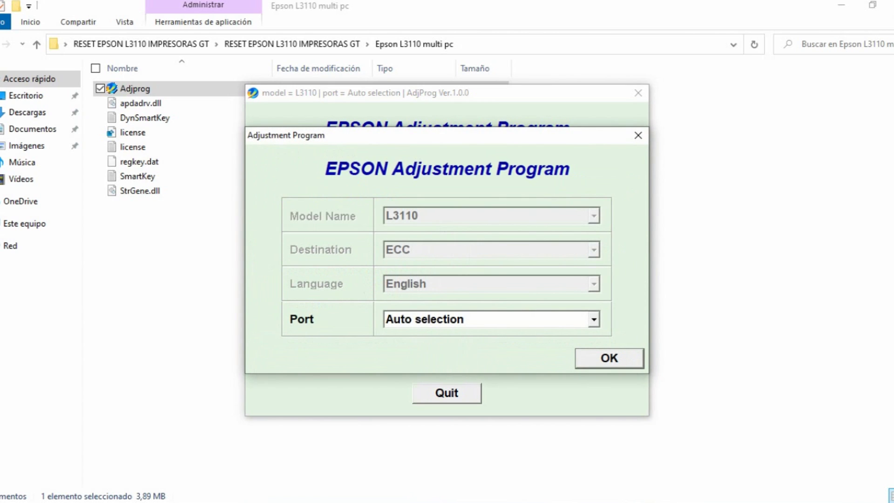
key(alt+Down)
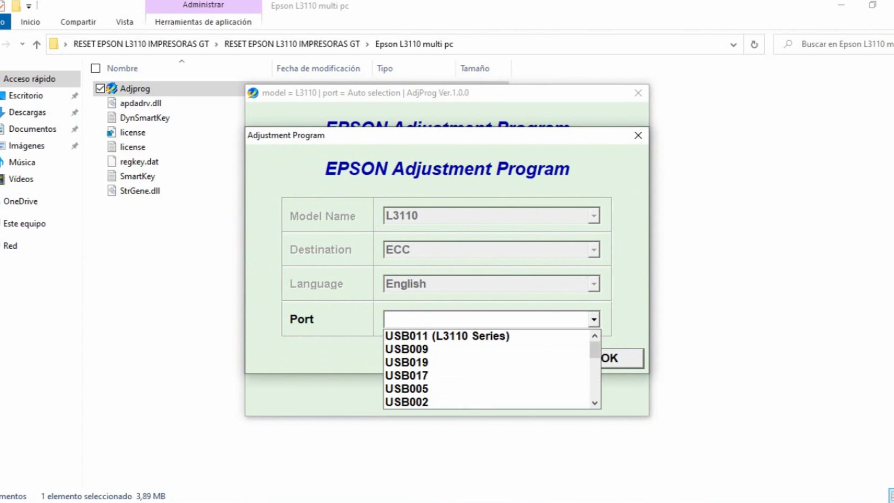
key(Down)
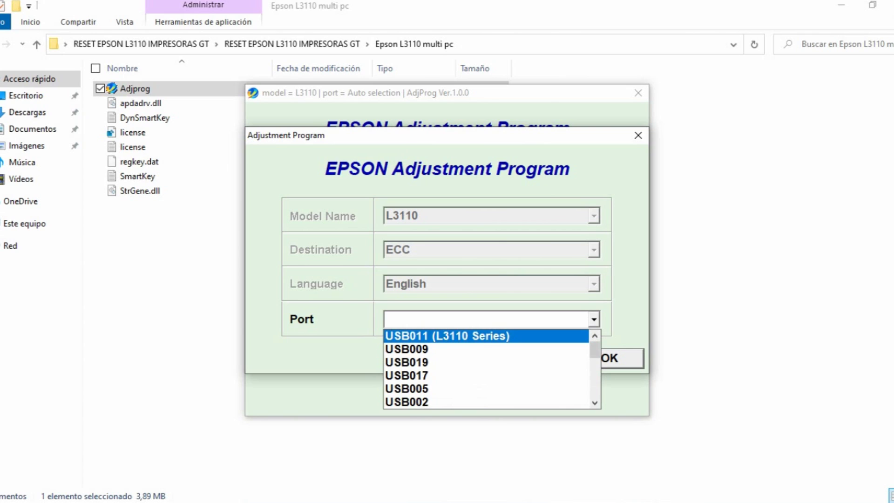
key(Return)
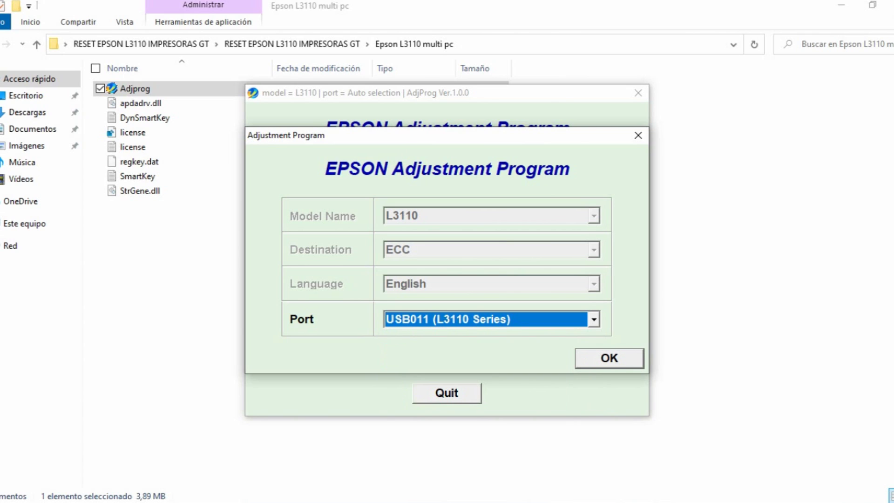
key(Tab)
key(Return)
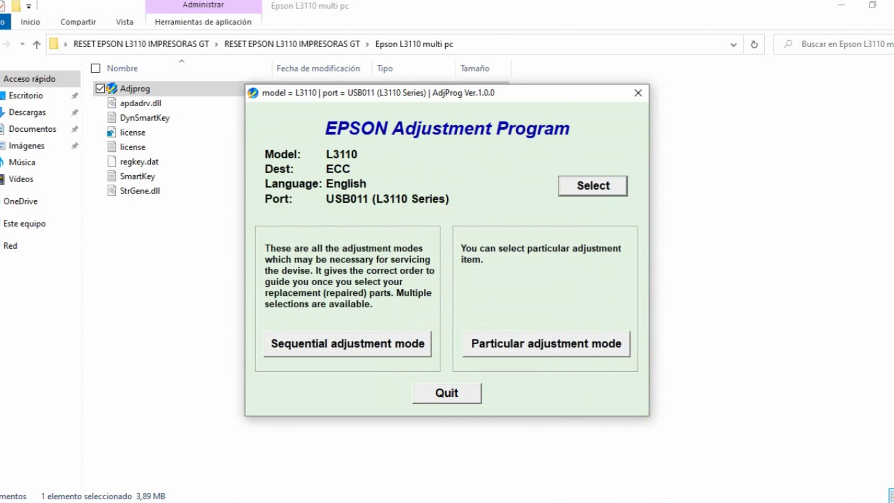
- Enter Particular adjustment mode and open the Waste ink pad counter page
key(Tab)
key(Return)
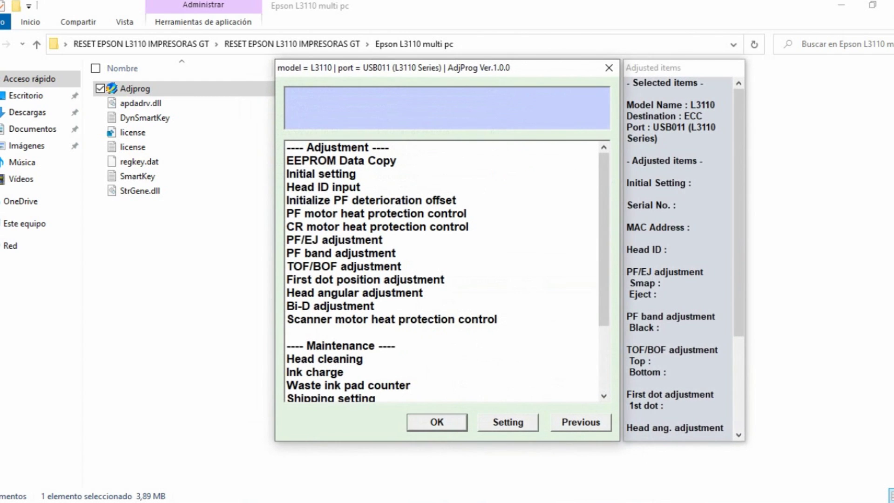
scroll(442, 270, down, 3)
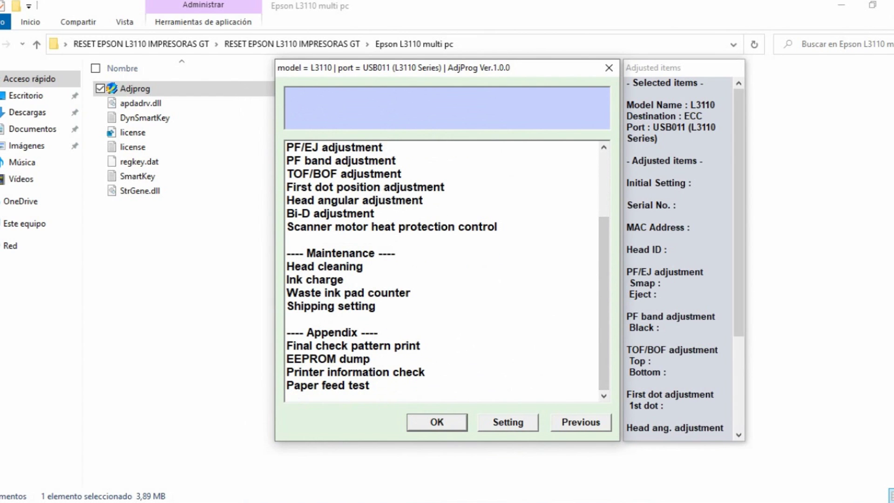
click(348, 292)
key(Return)
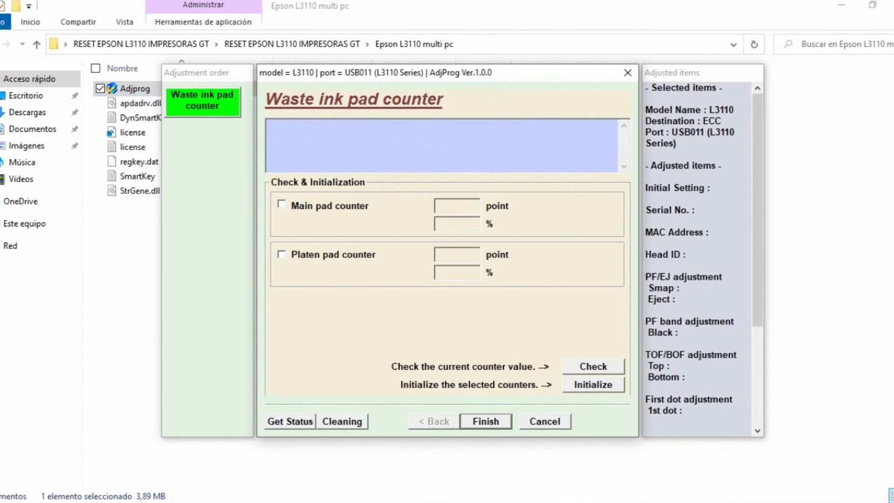
- Check main and platen pad counters; after a communication error, retry with only the main pad
click(281, 204)
click(282, 254)
click(594, 367)
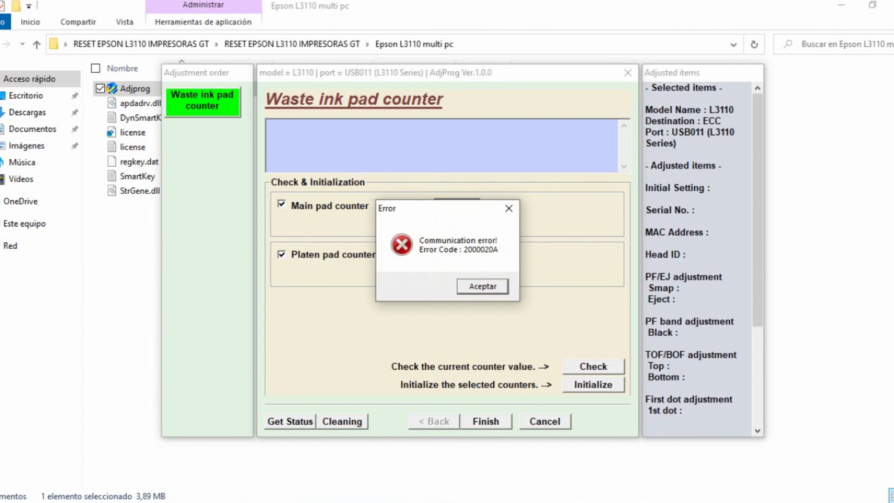
key(Return)
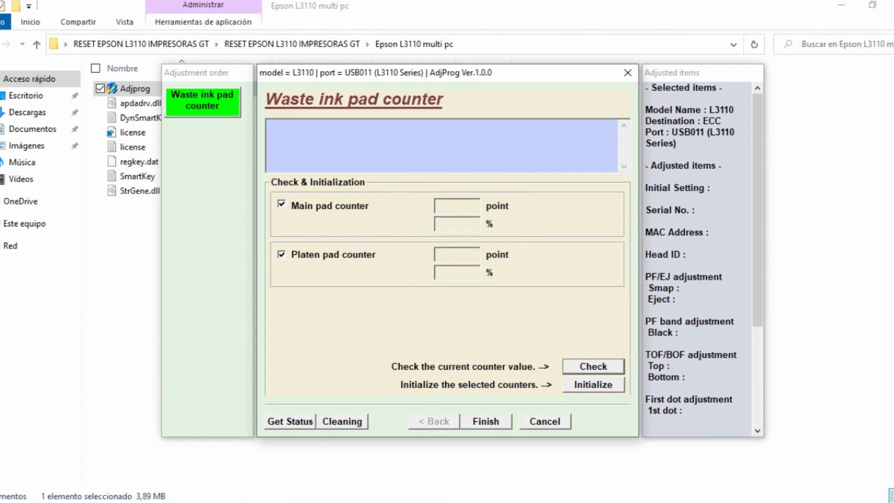
click(281, 254)
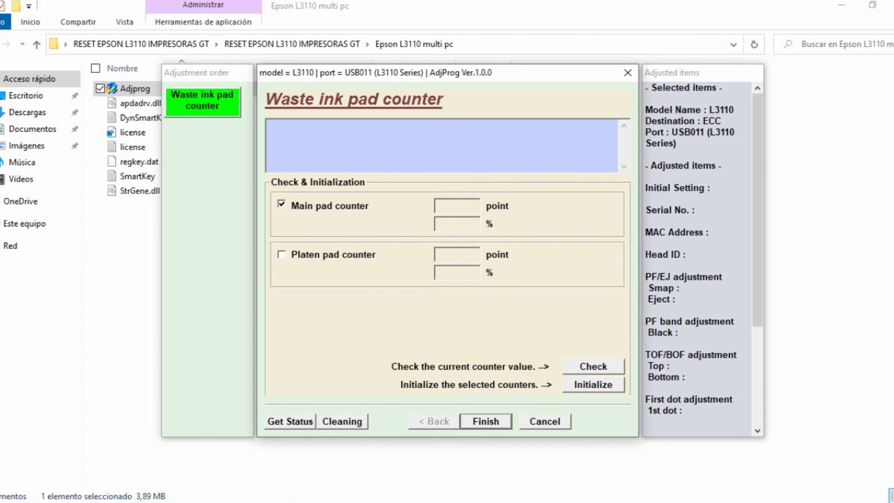
key(Tab)
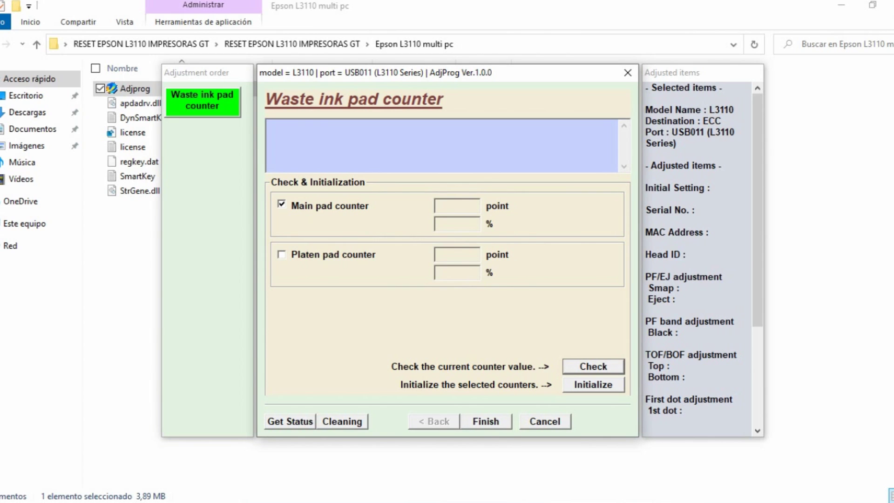
key(Return)
key(Return)
key(Return)
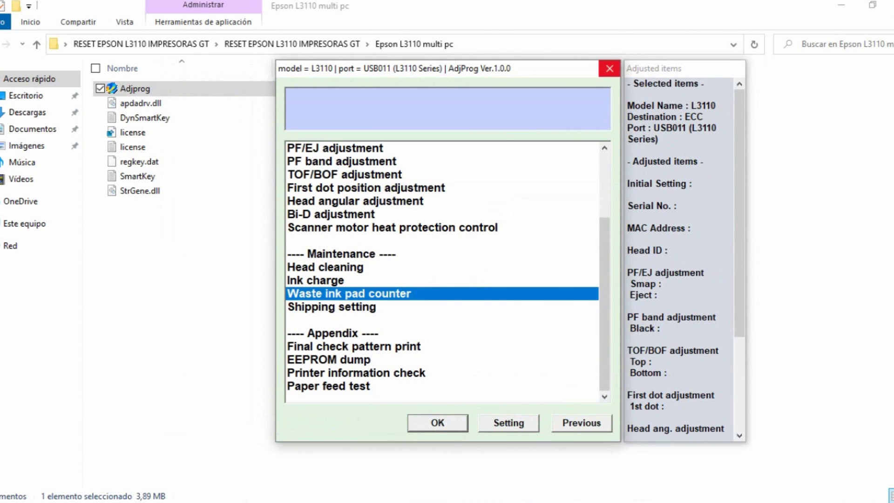
- Leave the adjustment item list and quit Adjprog so it can be relaunched
key(Escape)
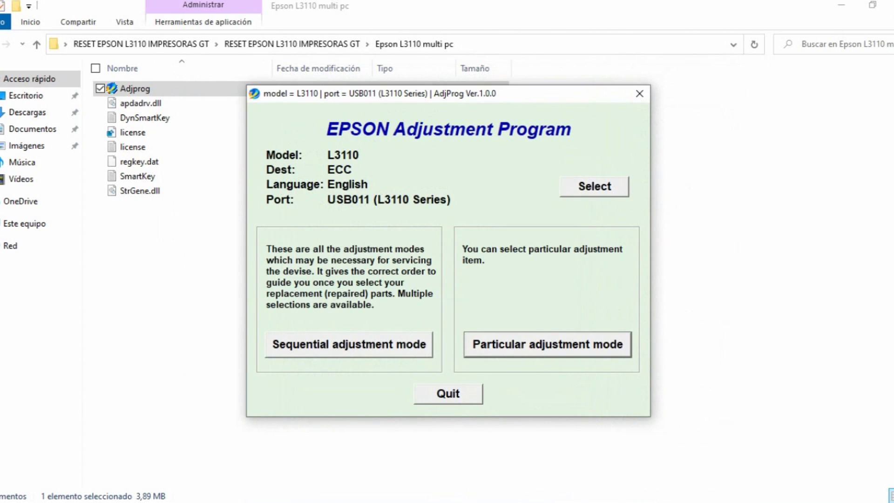
key(Escape)
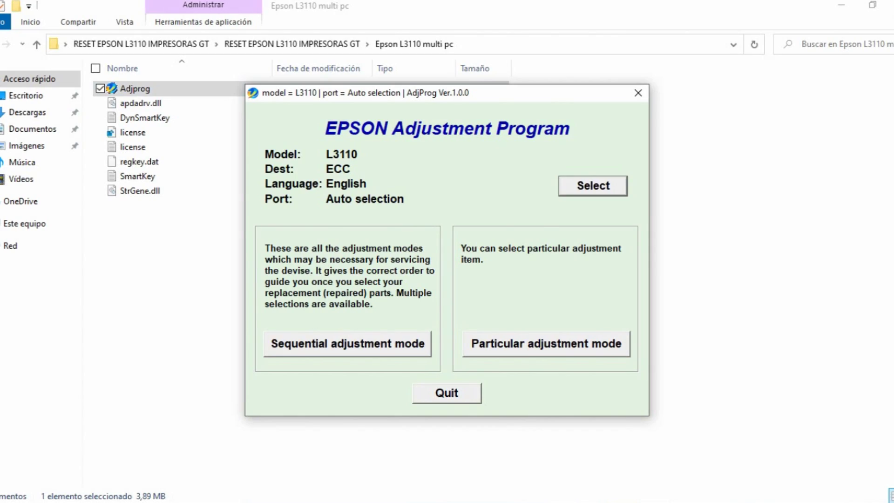
- Set the port to USB011 (L3110 Series) and confirm the model and port settings
key(Return)
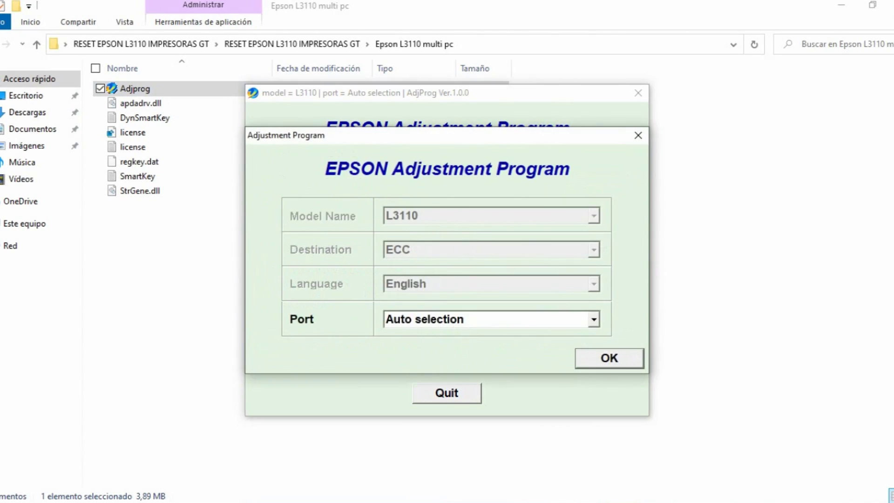
key(Tab)
key(alt+Down)
key(Down)
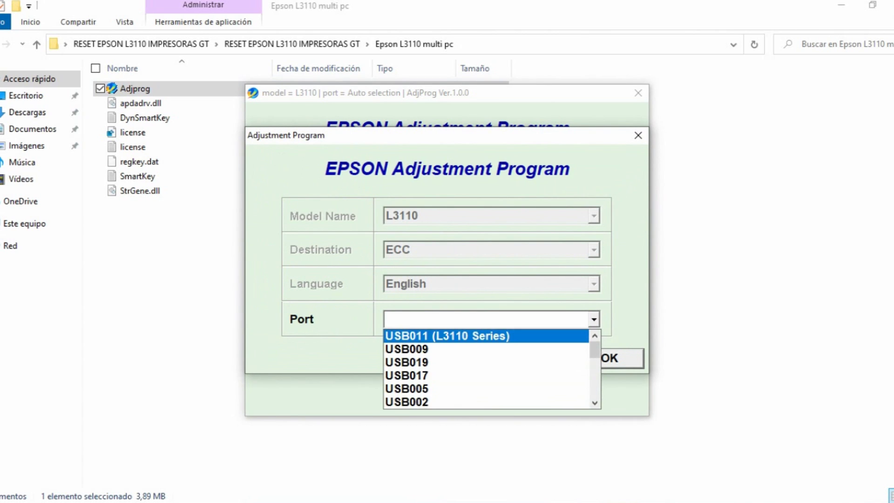
key(Return)
key(Tab)
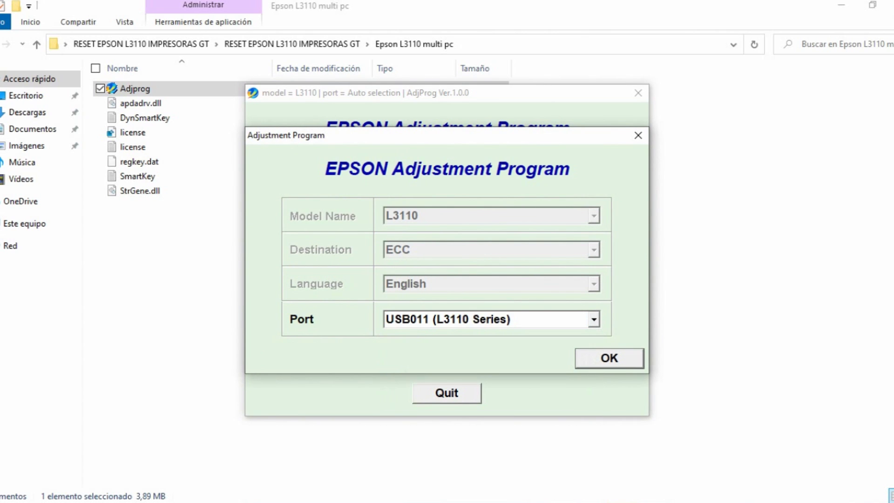
key(Return)
- Enter Particular adjustment mode, open Waste ink pad counter, and tick Main and Platen pad counters
key(Tab)
key(Return)
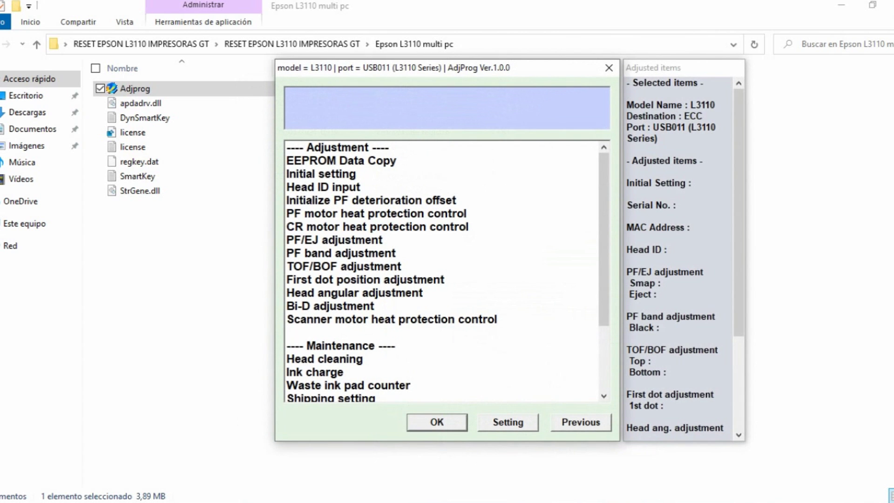
click(348, 385)
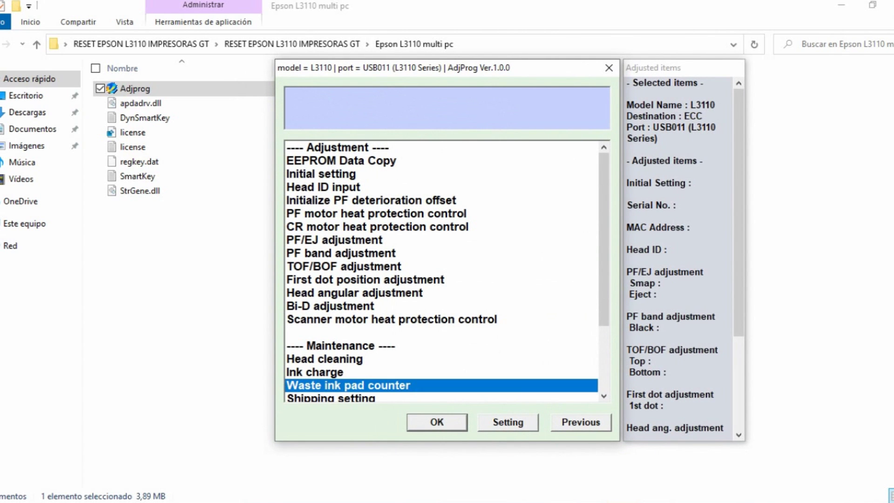
key(Return)
click(281, 203)
click(281, 254)
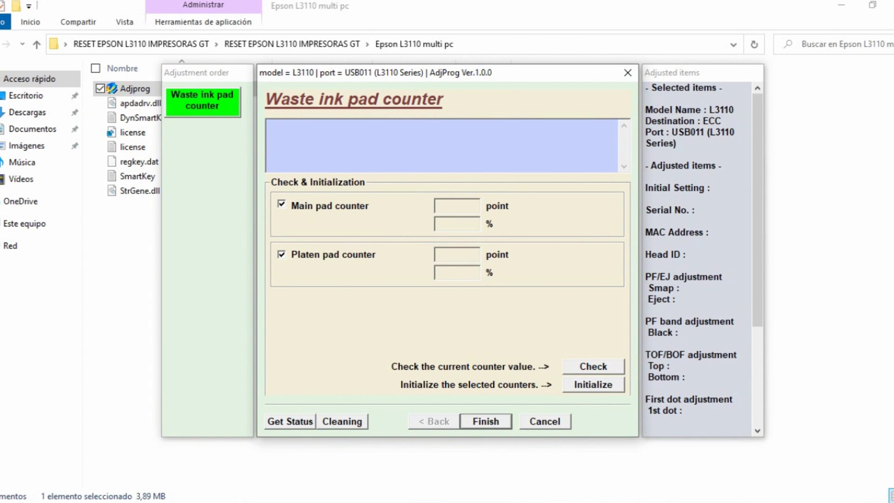
- Check the counters (main pad 6346 points, 100%), then select Main pad counter and Initialize it
click(593, 367)
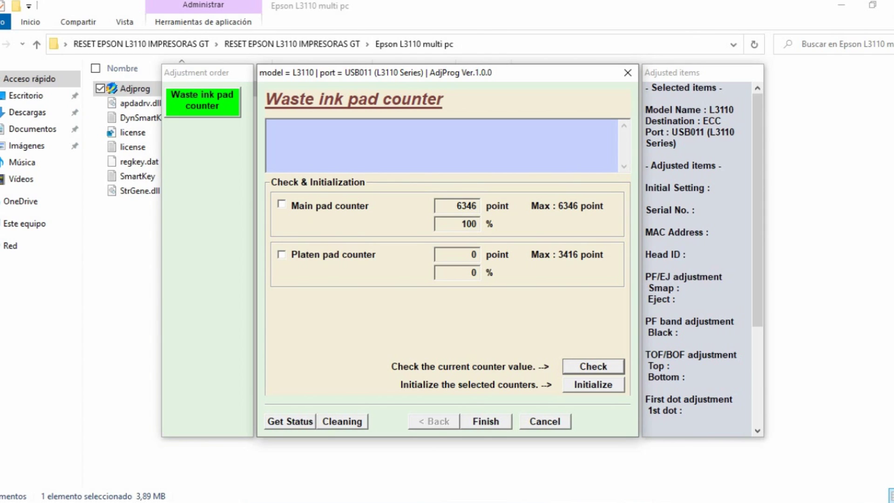
click(282, 204)
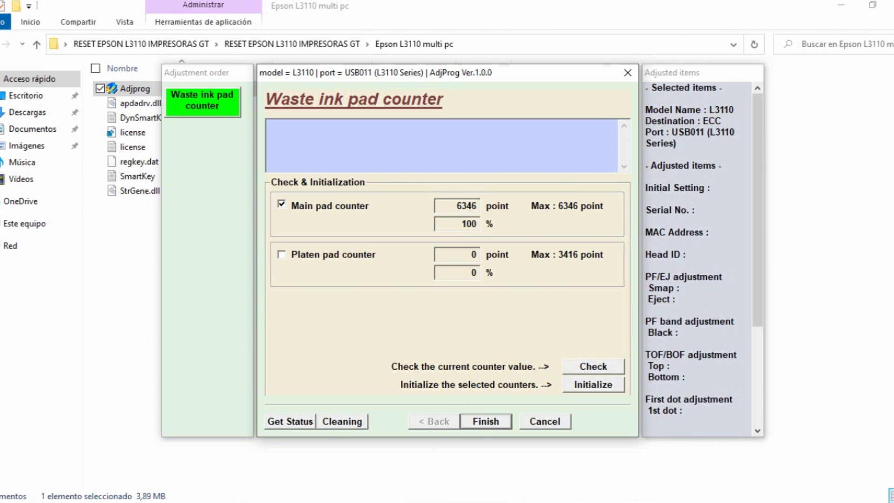
click(592, 384)
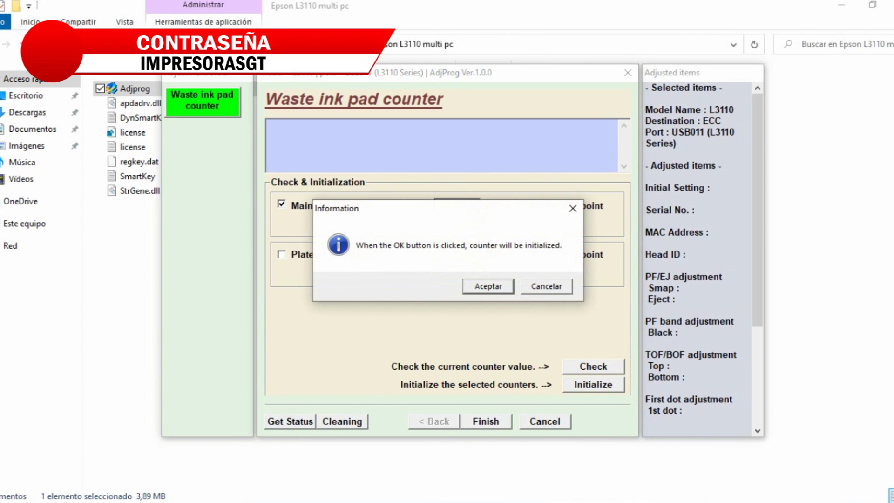
- Confirm the main pad counter reset, acknowledge the power-off and success messages, then close Adjprog
key(Return)
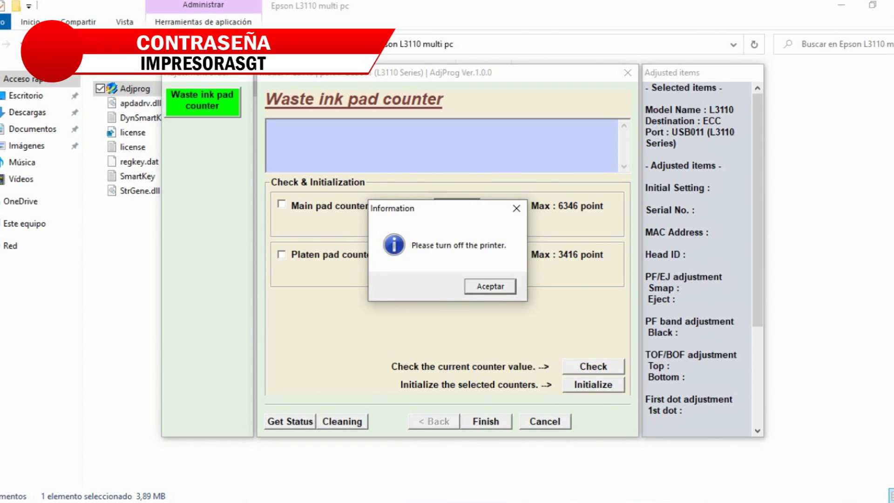
key(Return)
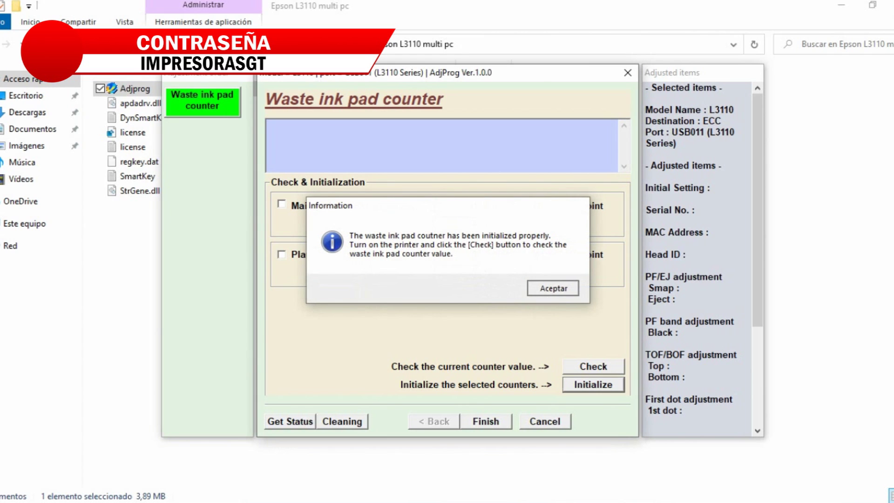
key(Return)
key(Tab)
key(Return)
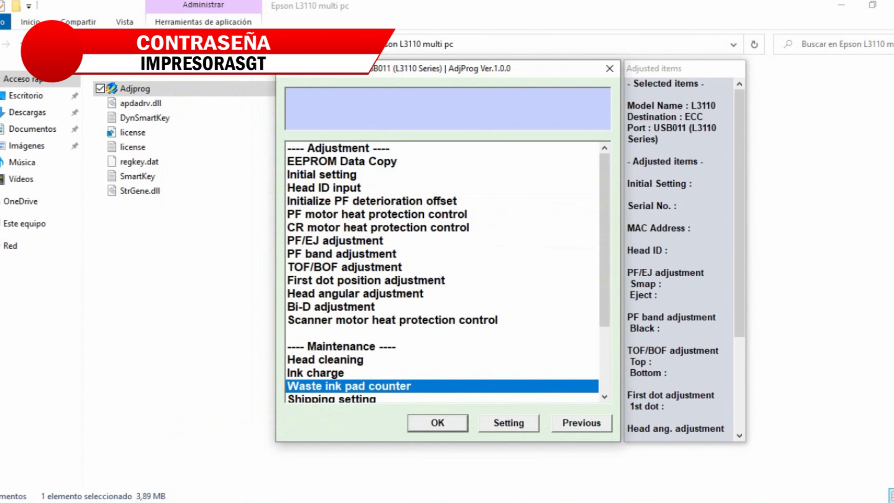
click(610, 69)
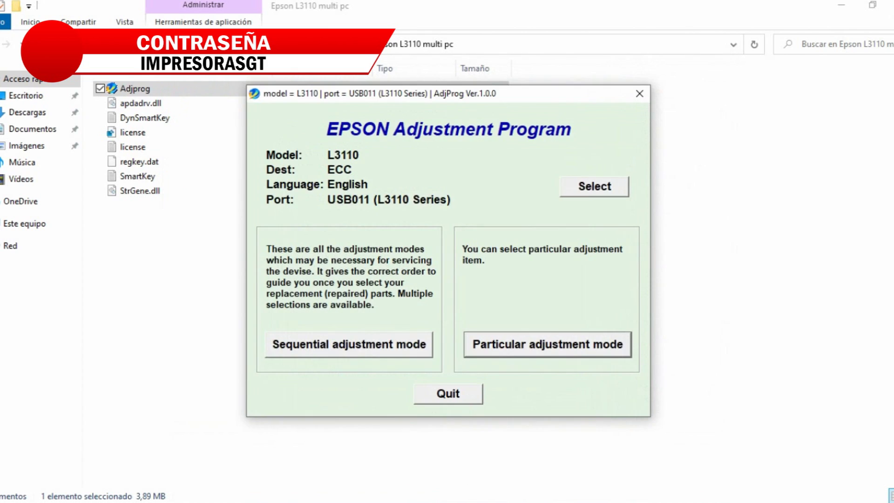
key(alt+F4)
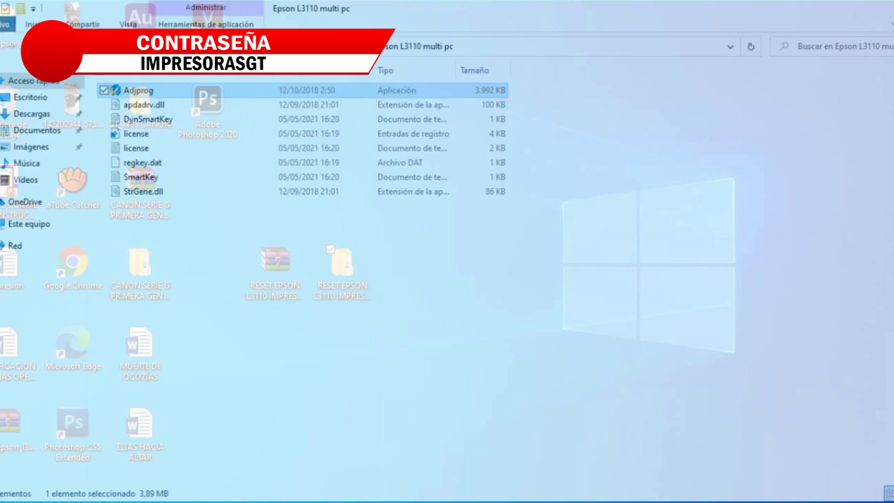